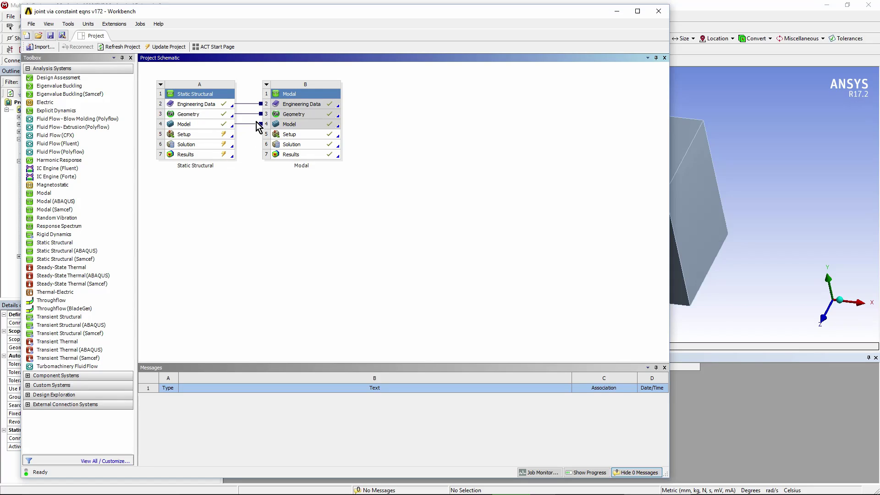
Bring the Mechanical model into view and review the contents of the static structural and modal analyses
{"action": "left_click", "coordinate": [617, 12]}
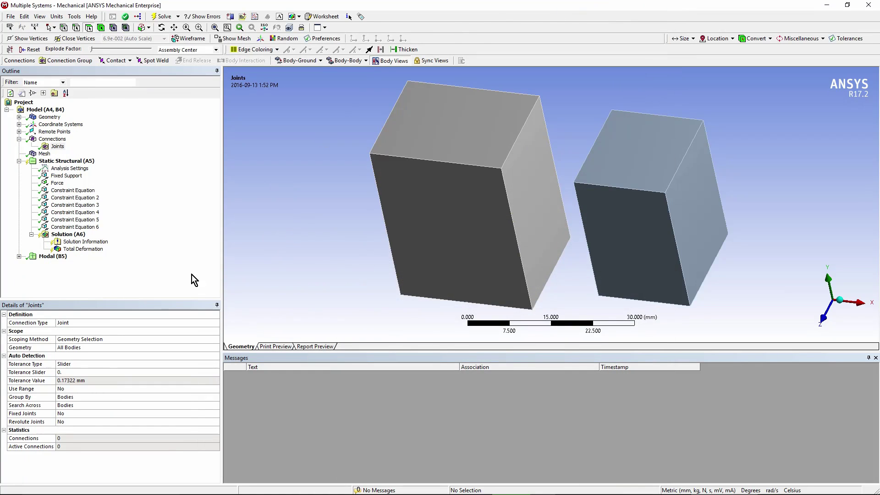
{"action": "left_click", "coordinate": [67, 162]}
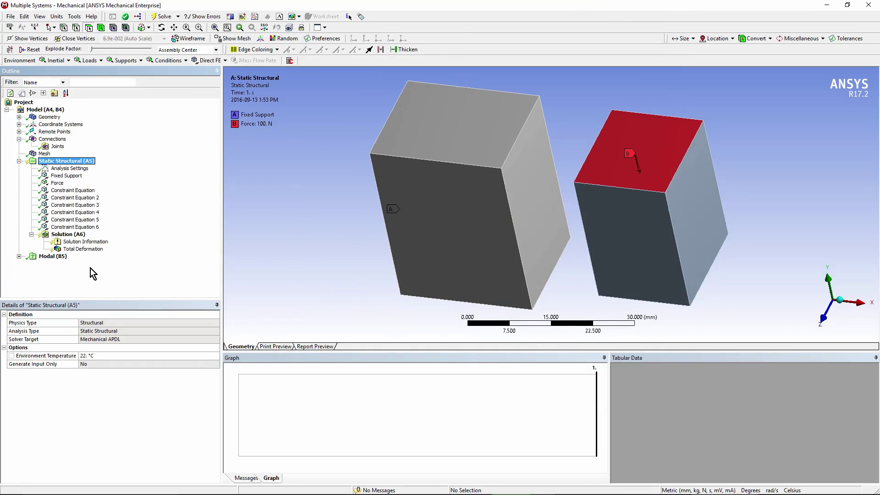
{"action": "left_click", "coordinate": [19, 256]}
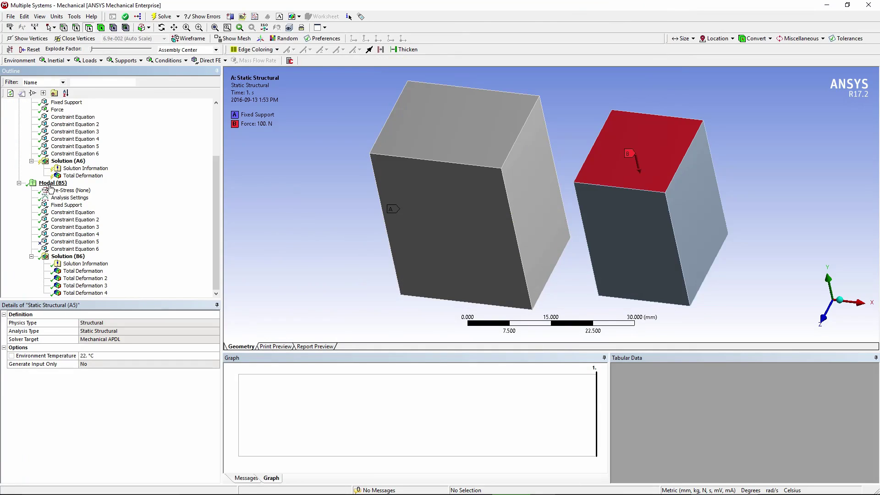
{"action": "left_click", "coordinate": [19, 183]}
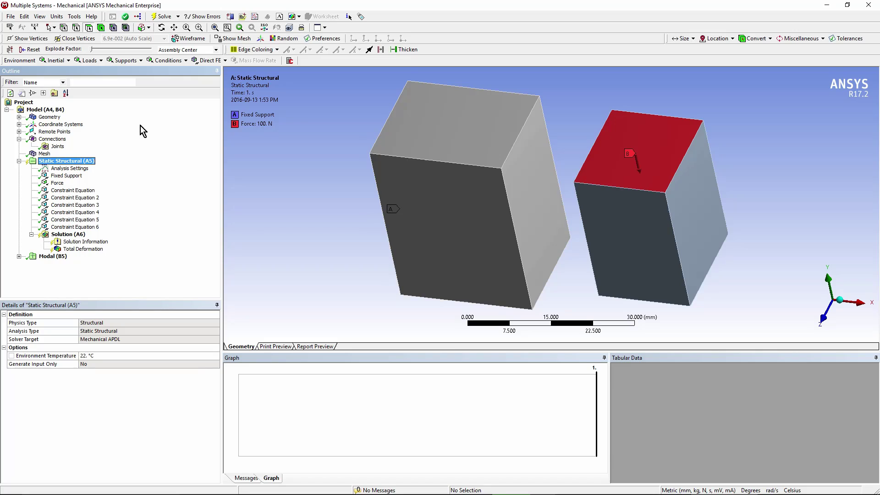
Insert a fixed body-body joint and scope its reference side to the larger block's face that faces the smaller block
{"action": "left_click", "coordinate": [57, 147]}
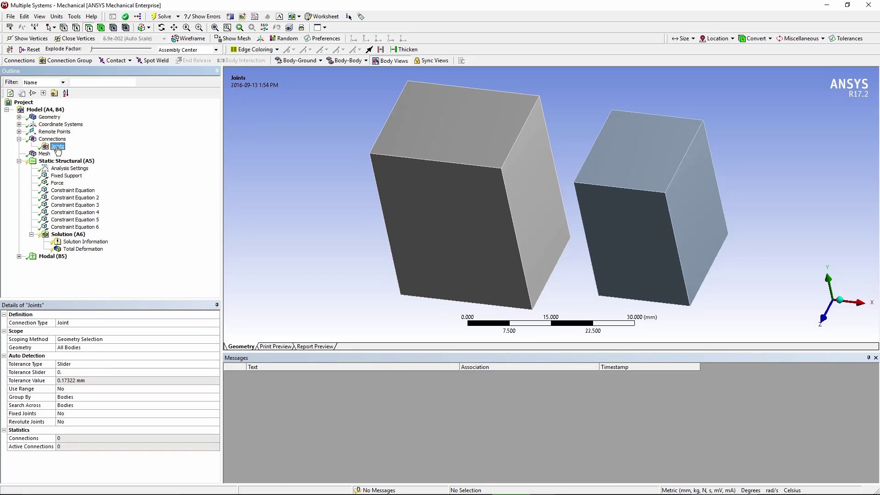
{"action": "right_click", "coordinate": [58, 148]}
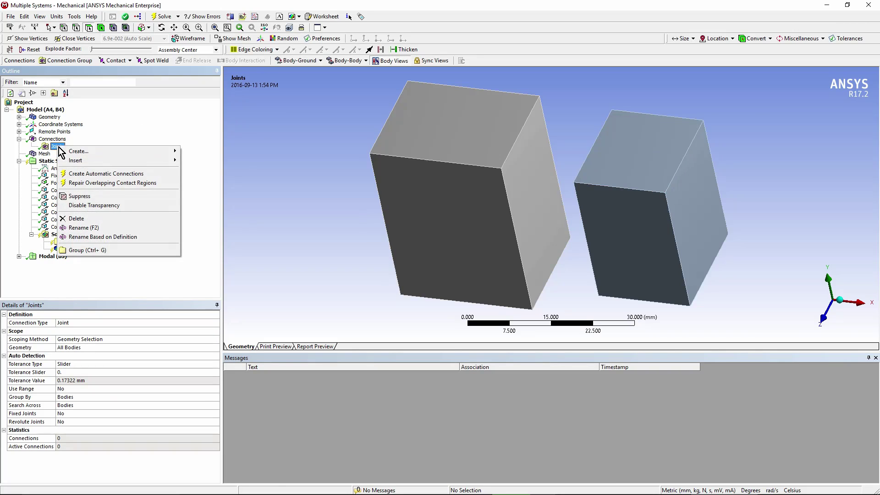
{"action": "mouse_move", "coordinate": [136, 162]}
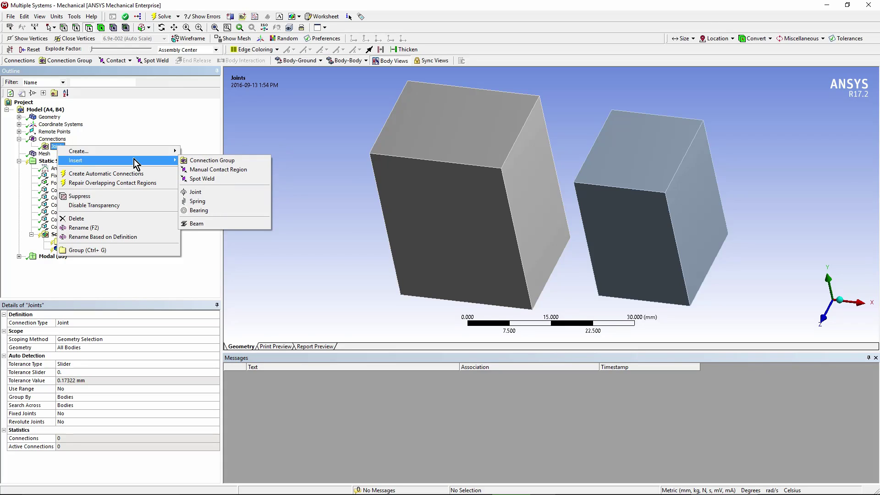
{"action": "left_click", "coordinate": [199, 192]}
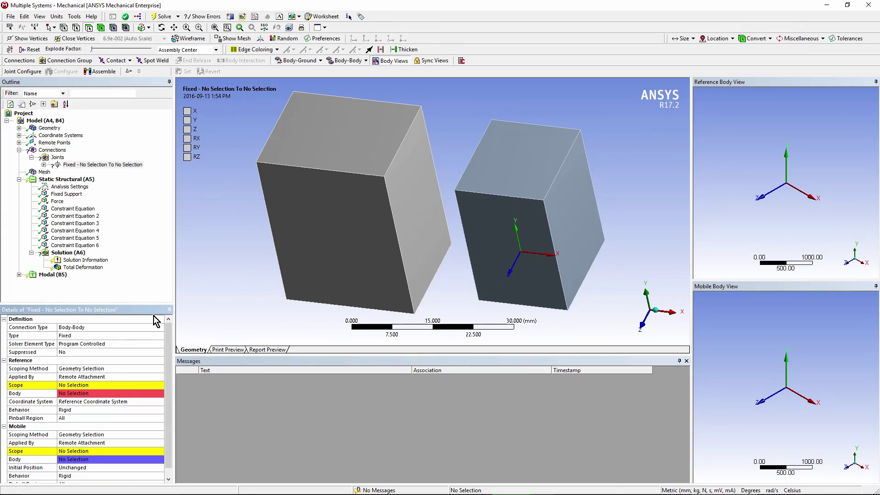
{"action": "left_click", "coordinate": [416, 202]}
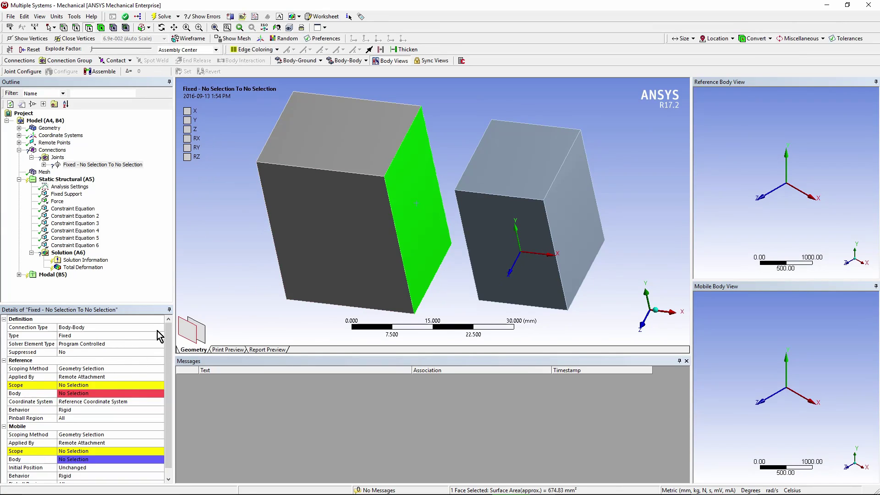
{"action": "left_click", "coordinate": [80, 385]}
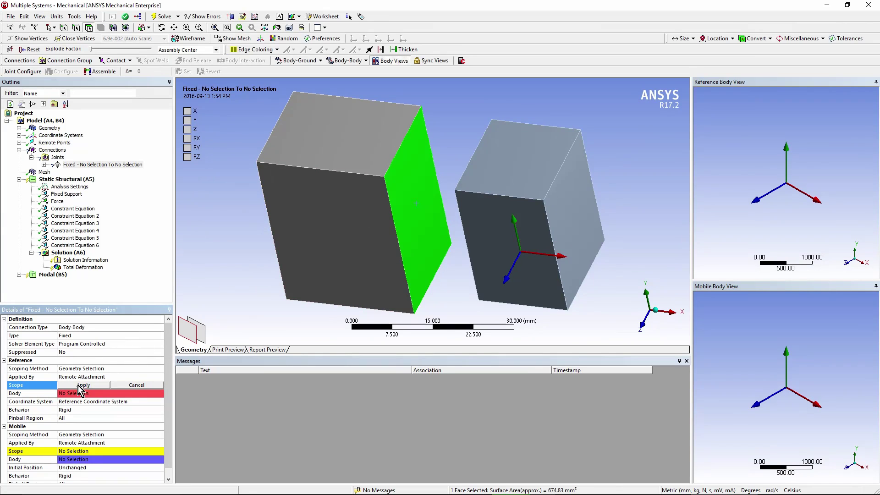
{"action": "left_click", "coordinate": [82, 385]}
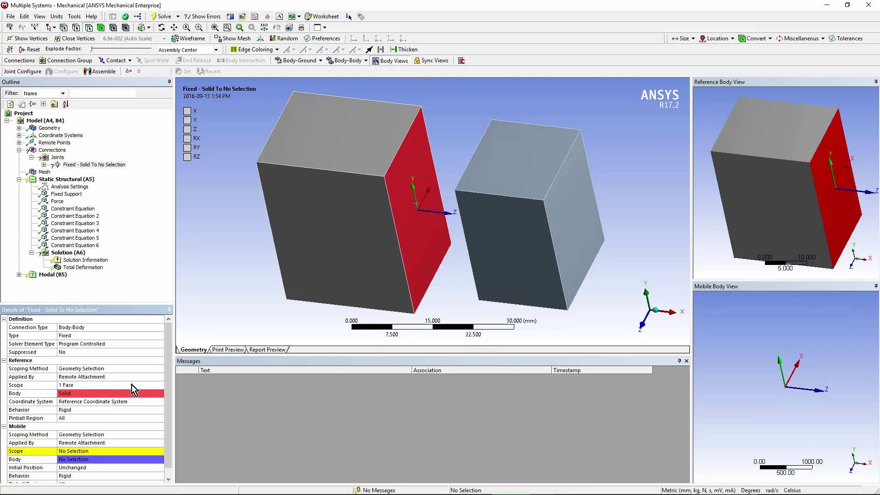
Scope the fixed joint's mobile side to the smaller block's face that faces the larger block
{"action": "middle_click_drag", "start_coordinate": [426, 294], "coordinate": [446, 311]}
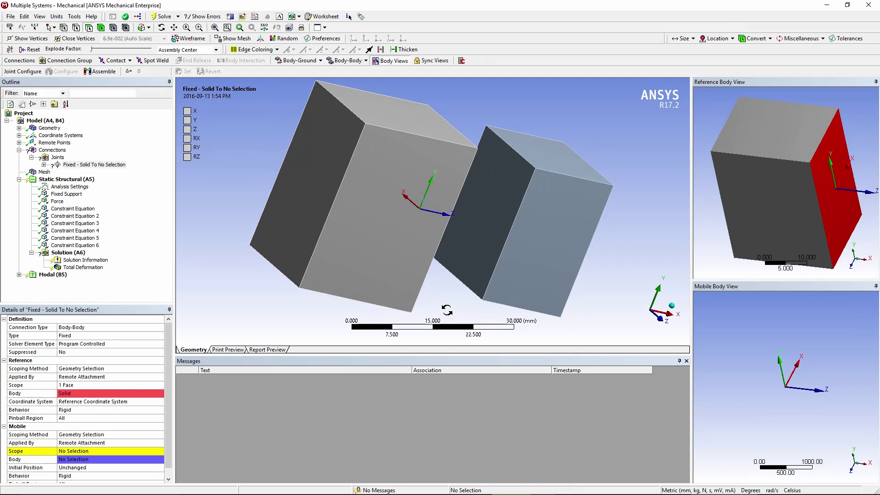
{"action": "left_click", "coordinate": [485, 205]}
{"action": "left_click", "coordinate": [74, 451]}
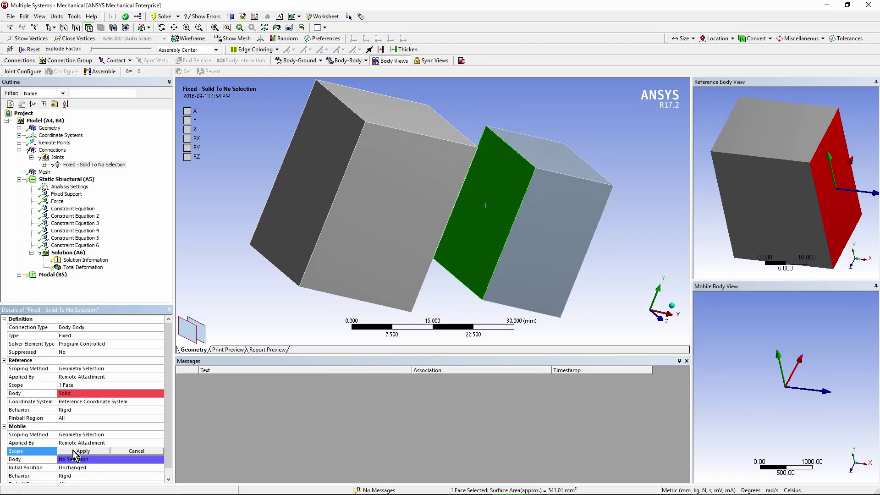
{"action": "left_click", "coordinate": [74, 451]}
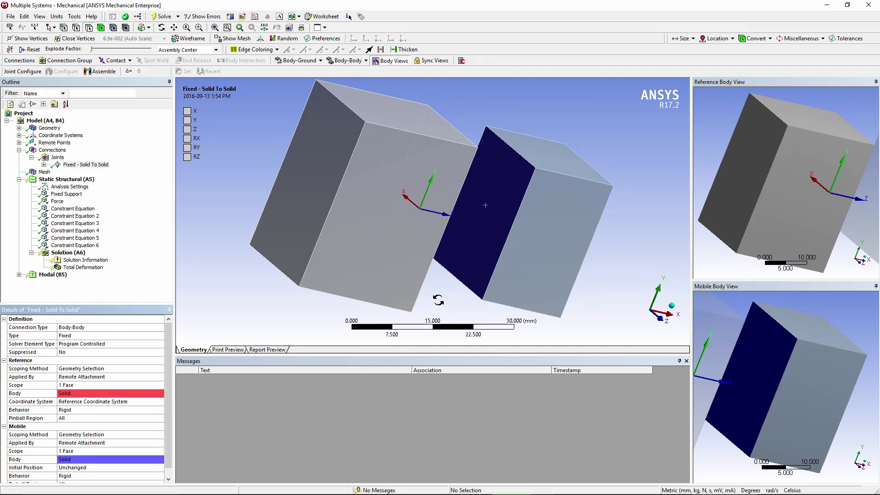
{"action": "middle_click_drag", "start_coordinate": [439, 300], "coordinate": [345, 302]}
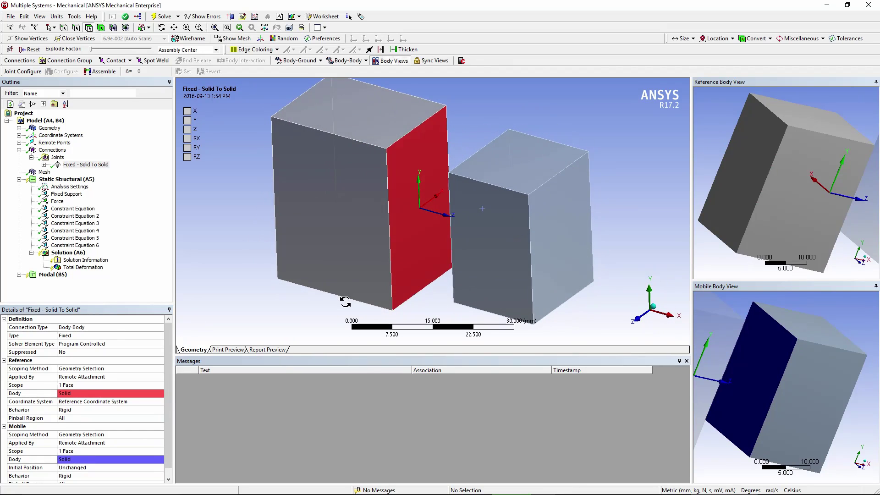
Examine the fixed joint's details, its reference coordinate system and the option to promote the joint to remote points
{"action": "left_click", "coordinate": [170, 366]}
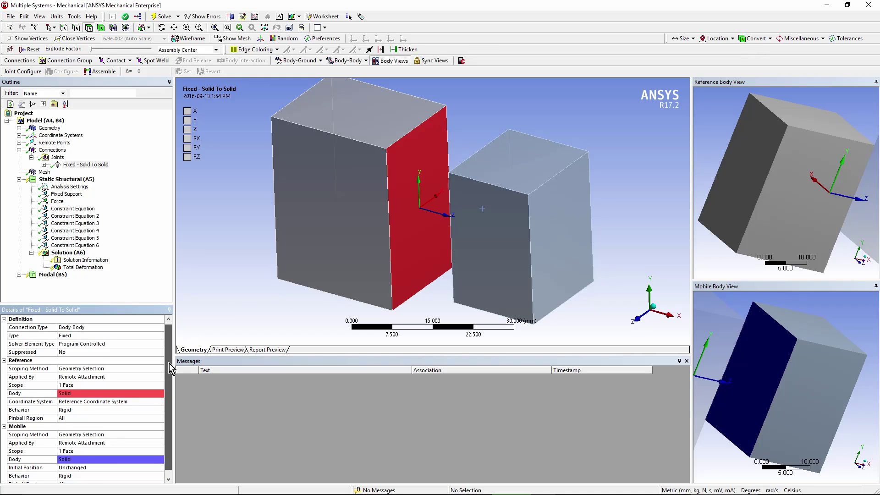
{"action": "scroll", "coordinate": [169, 365], "scroll_direction": "down", "scroll_amount": 1}
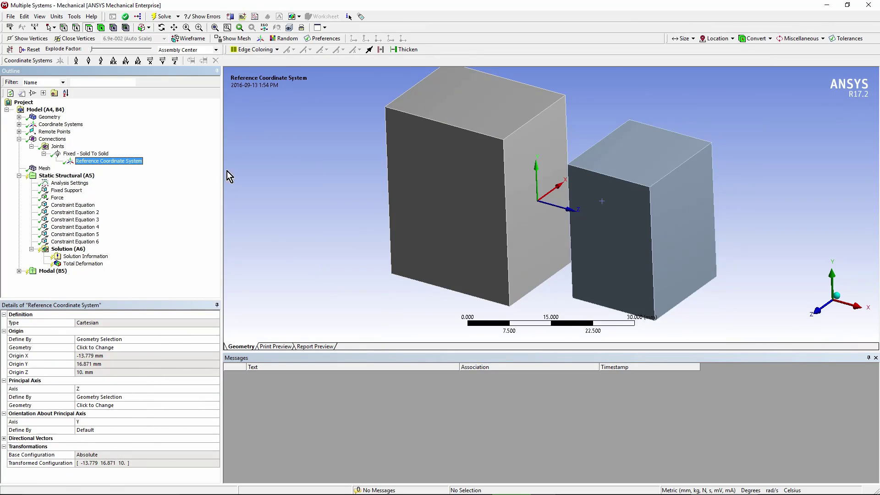
{"action": "left_click", "coordinate": [86, 154]}
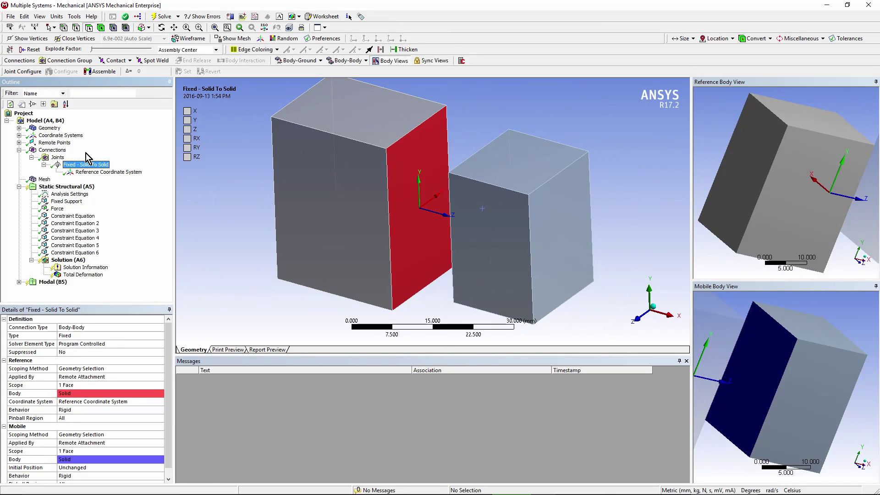
{"action": "left_click", "coordinate": [78, 166]}
{"action": "right_click", "coordinate": [72, 166]}
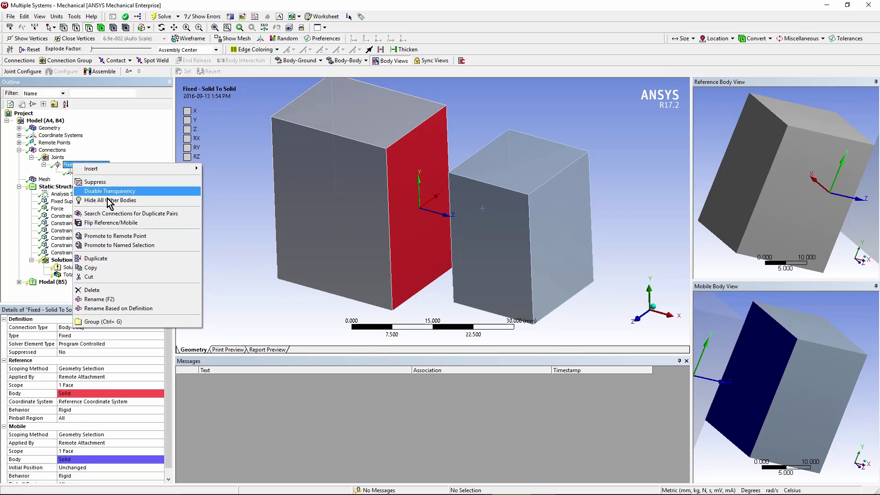
{"action": "left_click", "coordinate": [59, 161]}
{"action": "left_click", "coordinate": [83, 165]}
{"action": "left_click", "coordinate": [83, 165]}
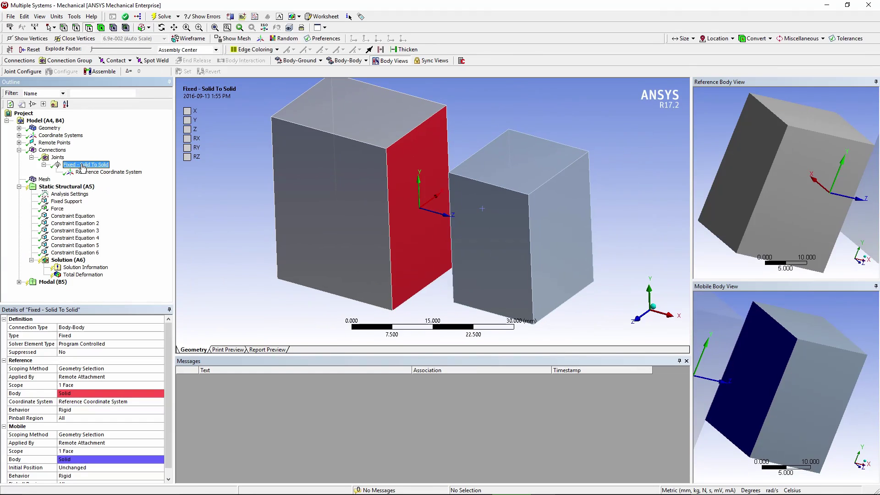
Delete the fixed joint between the two blocks and confirm the deletion
{"action": "right_click", "coordinate": [83, 166]}
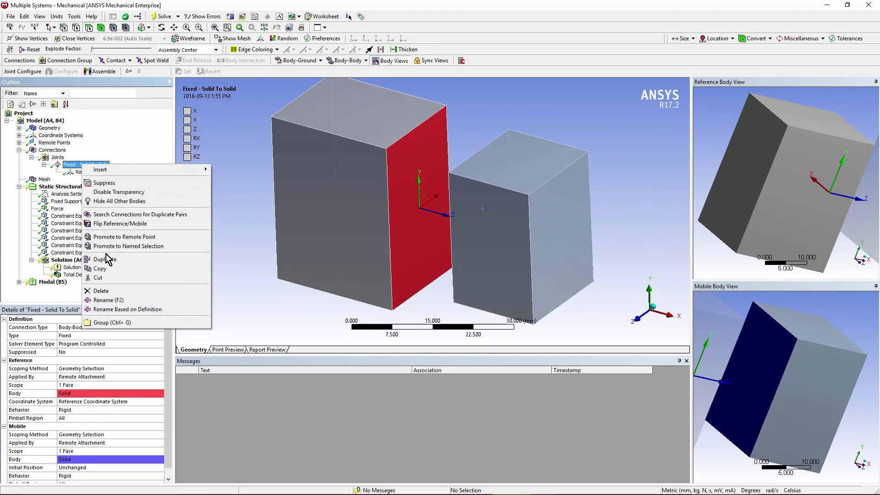
{"action": "left_click", "coordinate": [104, 292]}
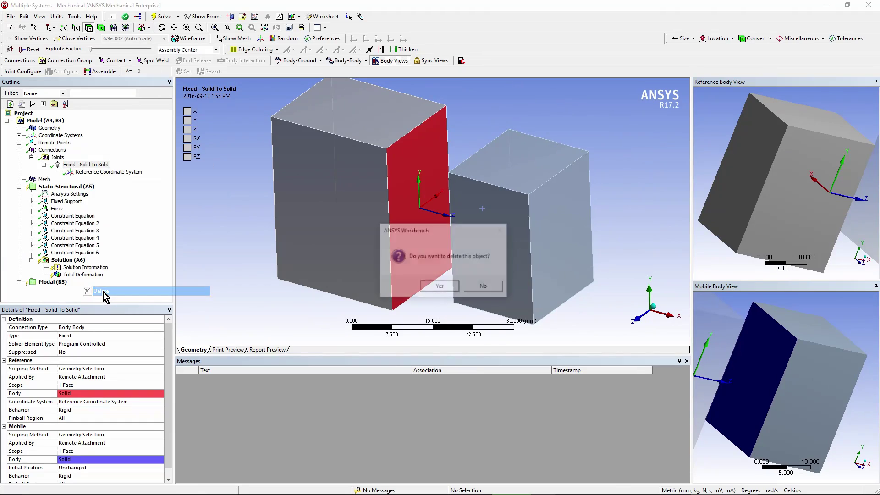
{"action": "left_click", "coordinate": [439, 287]}
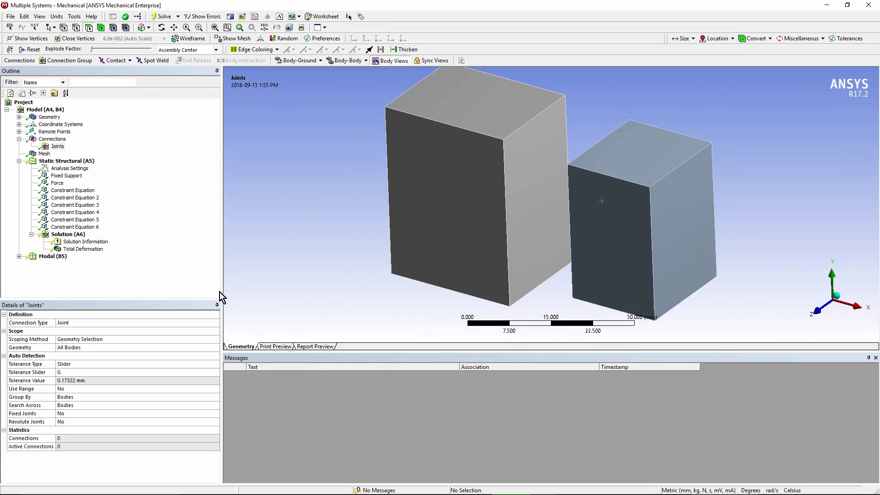
Examine the reference and mobile remote points and the block faces they are scoped to
{"action": "left_click", "coordinate": [19, 132]}
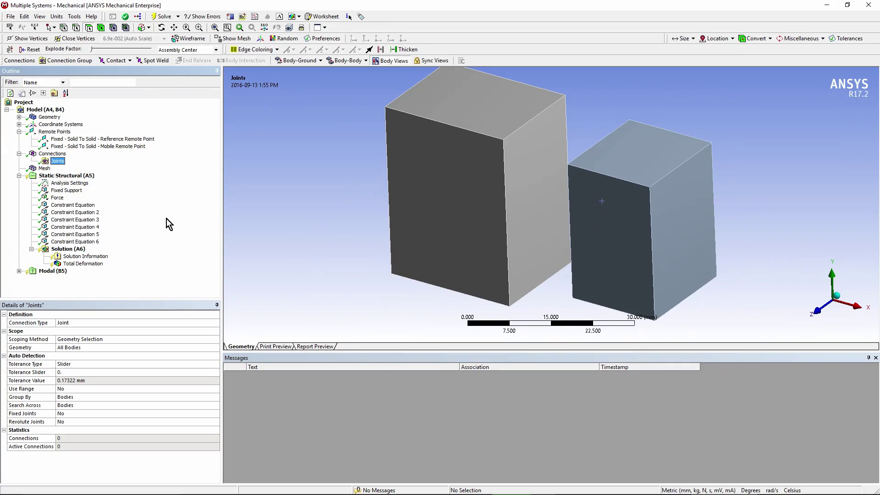
{"action": "left_click", "coordinate": [89, 140]}
{"action": "middle_click_drag", "start_coordinate": [306, 212], "coordinate": [477, 221]}
{"action": "left_click", "coordinate": [98, 146]}
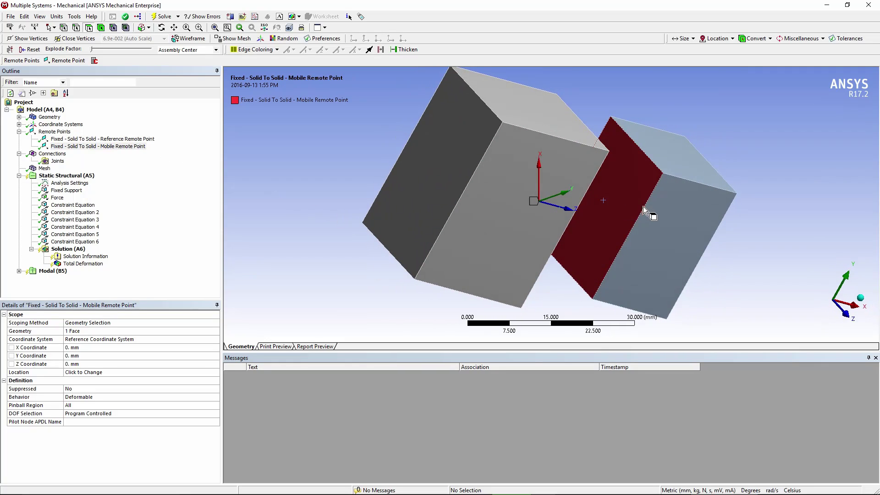
{"action": "mouse_move", "coordinate": [632, 235]}
{"action": "middle_mouse_down"}
{"action": "mouse_move", "coordinate": [542, 234]}
{"action": "mouse_move", "coordinate": [533, 211]}
{"action": "middle_mouse_up"}
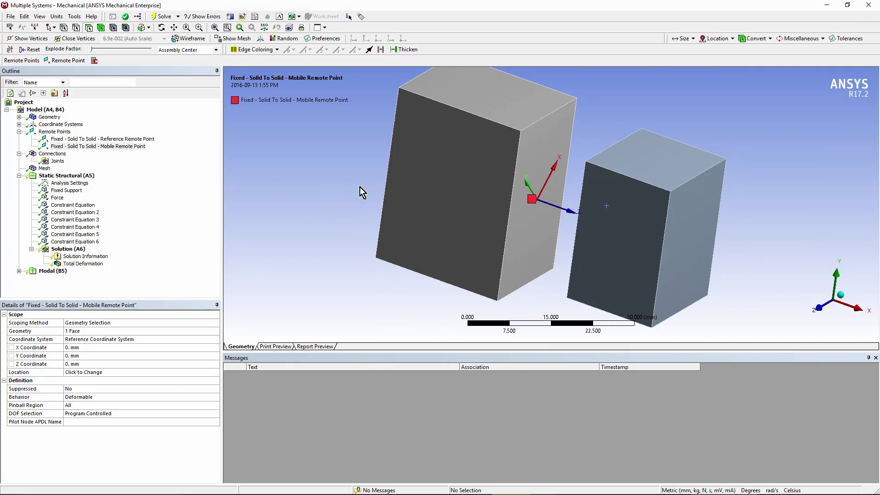
Inspect the reference coordinate system's origin, axes and transformations, enlarging the details area to show all its settings
{"action": "left_click", "coordinate": [18, 124]}
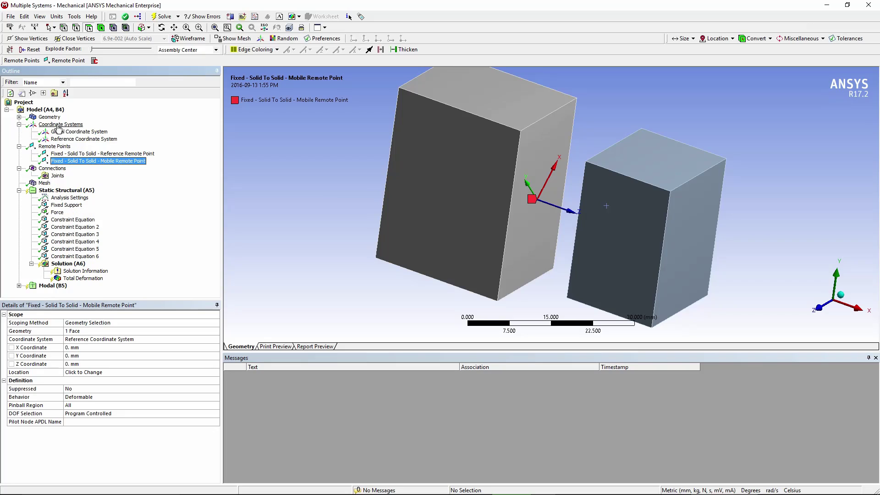
{"action": "left_click", "coordinate": [67, 140]}
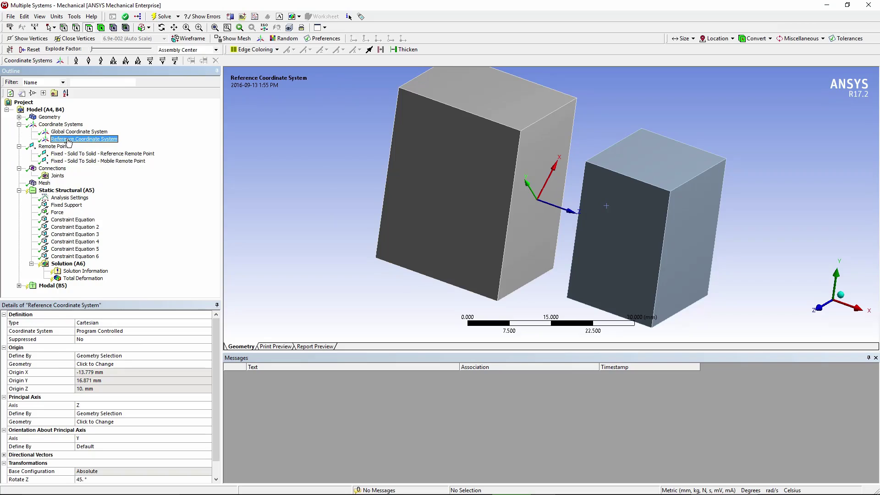
{"action": "mouse_move", "coordinate": [327, 242]}
{"action": "middle_mouse_down"}
{"action": "mouse_move", "coordinate": [310, 233]}
{"action": "mouse_move", "coordinate": [327, 244]}
{"action": "middle_mouse_up"}
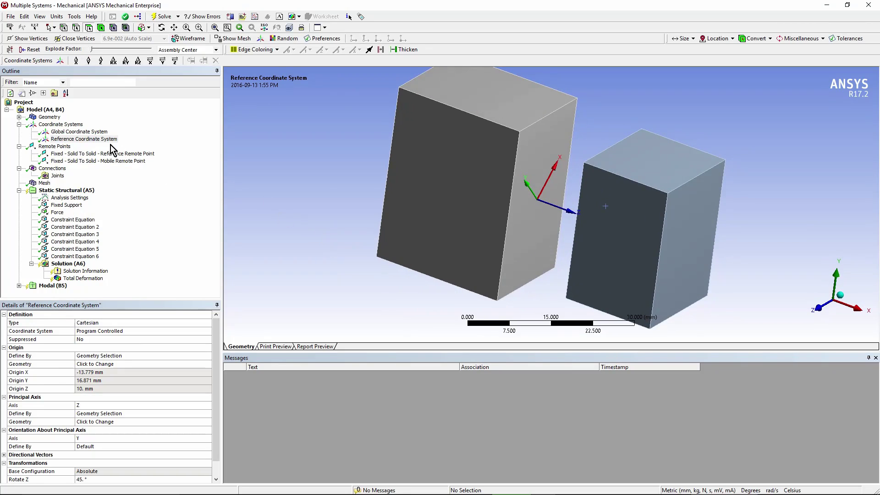
{"action": "left_click", "coordinate": [98, 140]}
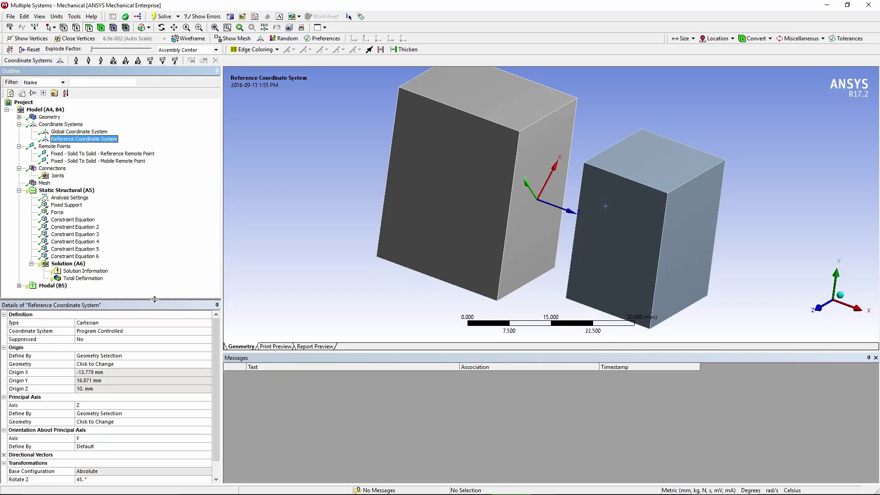
{"action": "left_click_drag", "start_coordinate": [155, 300], "coordinate": [154, 235]}
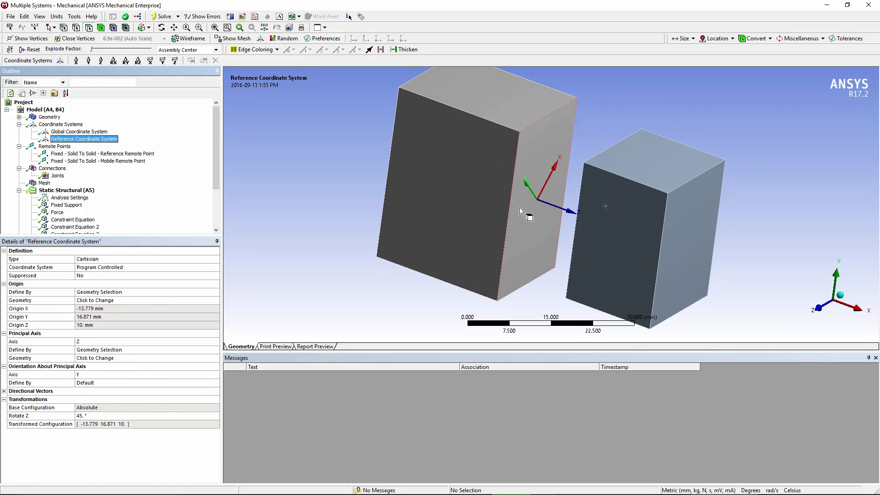
{"action": "middle_click_drag", "start_coordinate": [549, 253], "coordinate": [561, 267]}
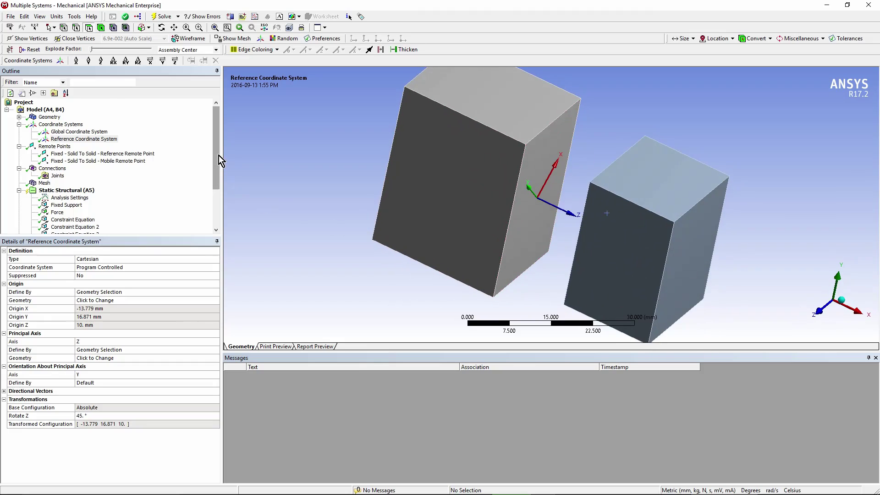
Collapse the static structural branch and show the worksheet of the modal analysis's first constraint equation
{"action": "left_click_drag", "start_coordinate": [218, 155], "coordinate": [203, 214]}
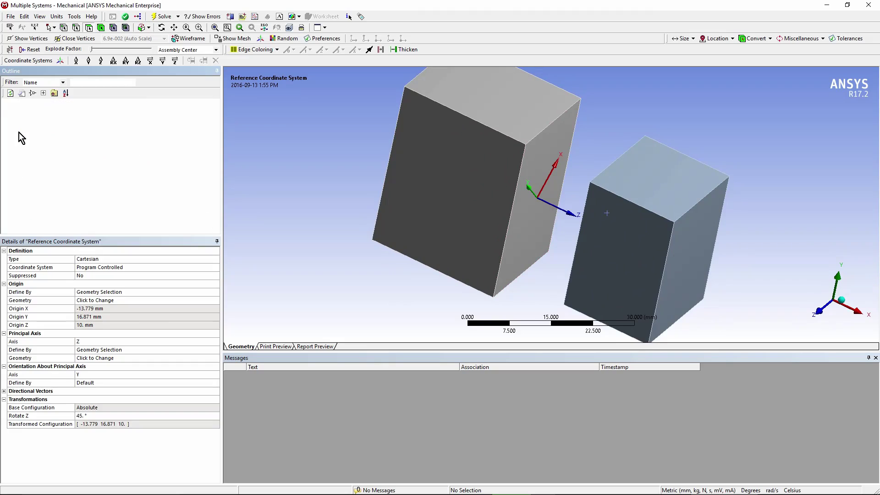
{"action": "left_click", "coordinate": [19, 197]}
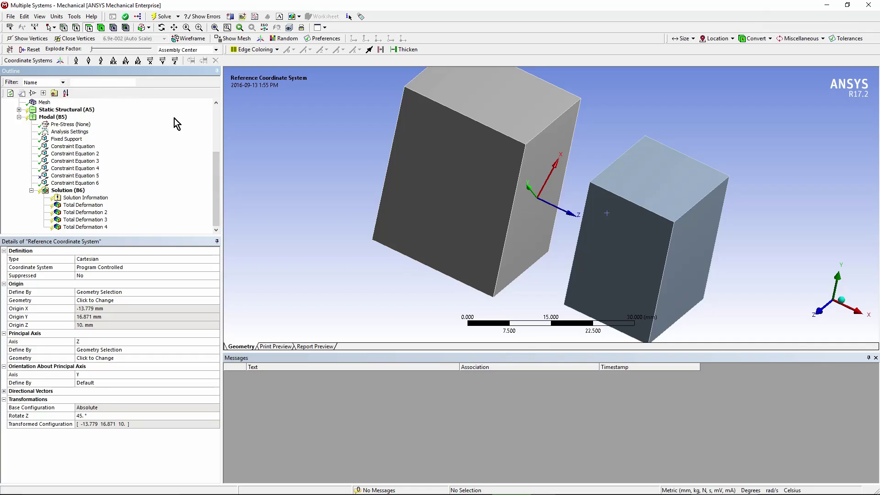
{"action": "left_click", "coordinate": [73, 146]}
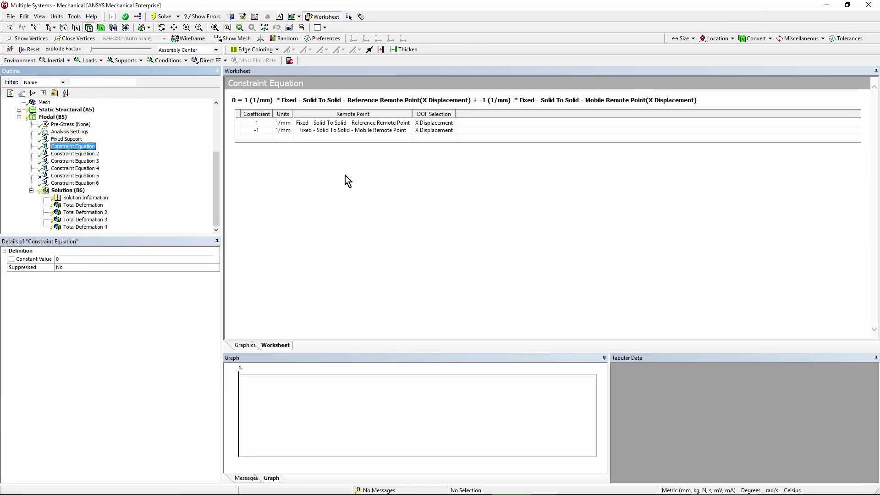
Inspect the remote point selections in both terms of the first constraint equation and the option to duplicate the equation
{"action": "left_click", "coordinate": [406, 122]}
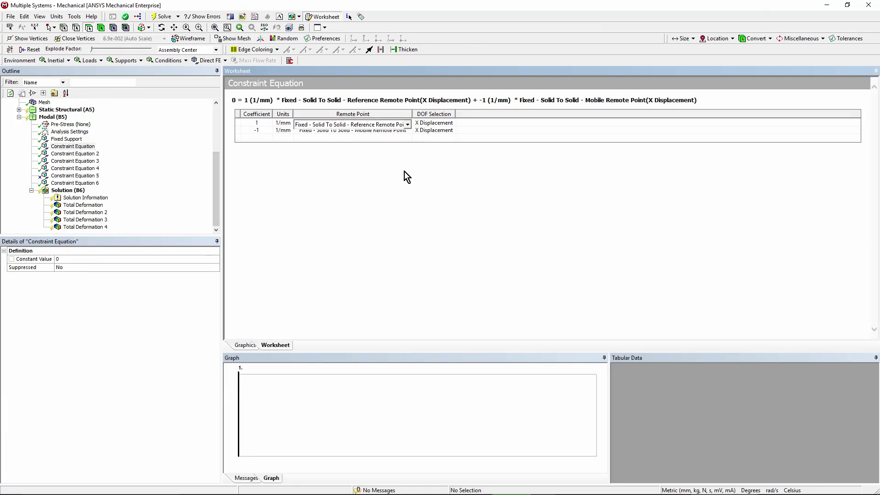
{"action": "left_click", "coordinate": [408, 131]}
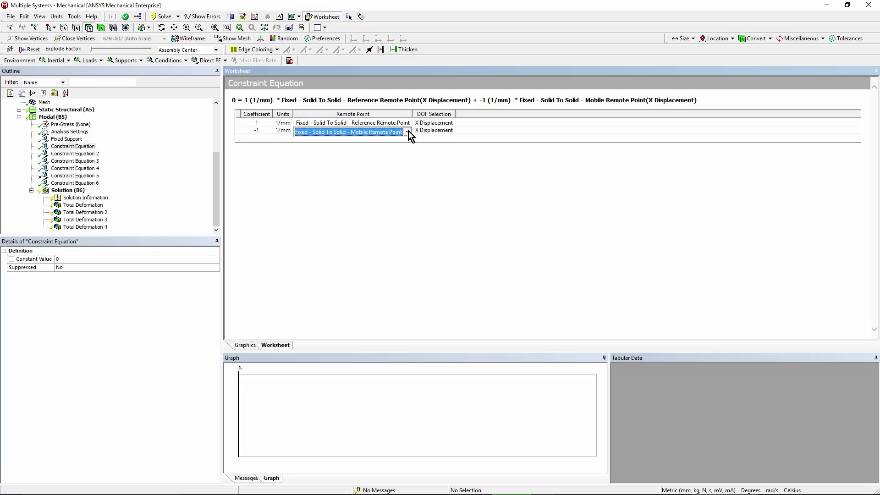
{"action": "left_click", "coordinate": [394, 169]}
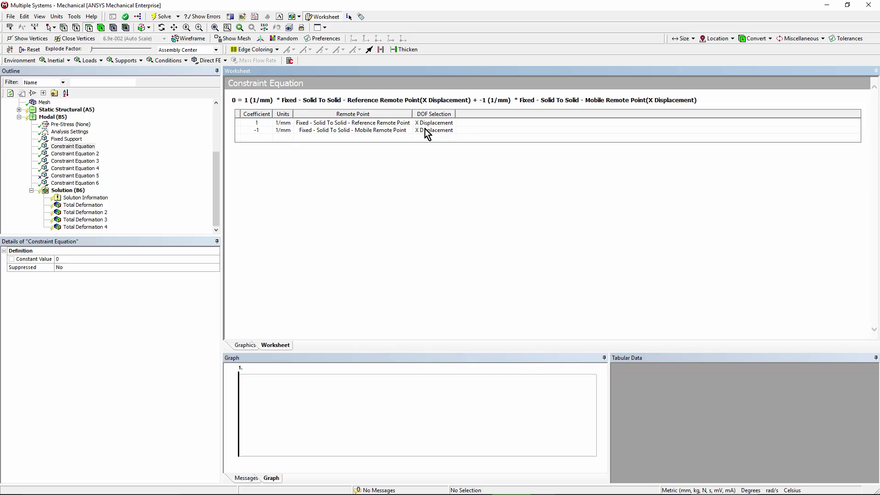
{"action": "right_click", "coordinate": [84, 146]}
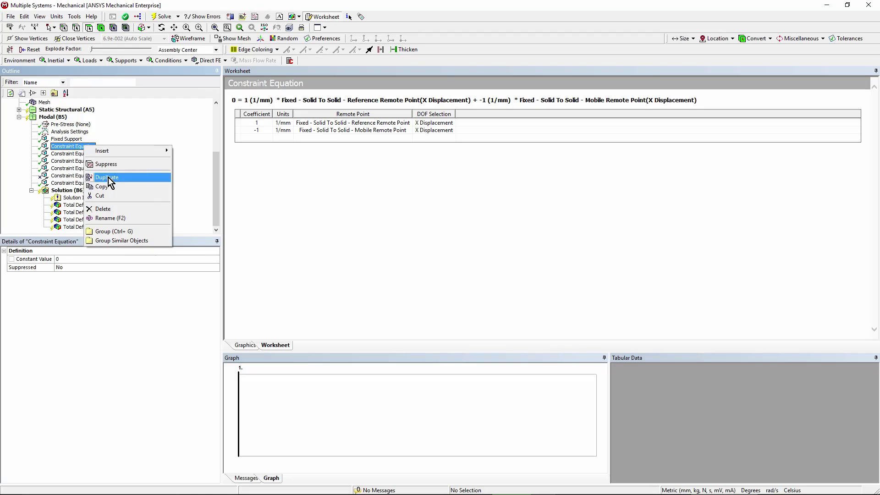
{"action": "left_click", "coordinate": [257, 174]}
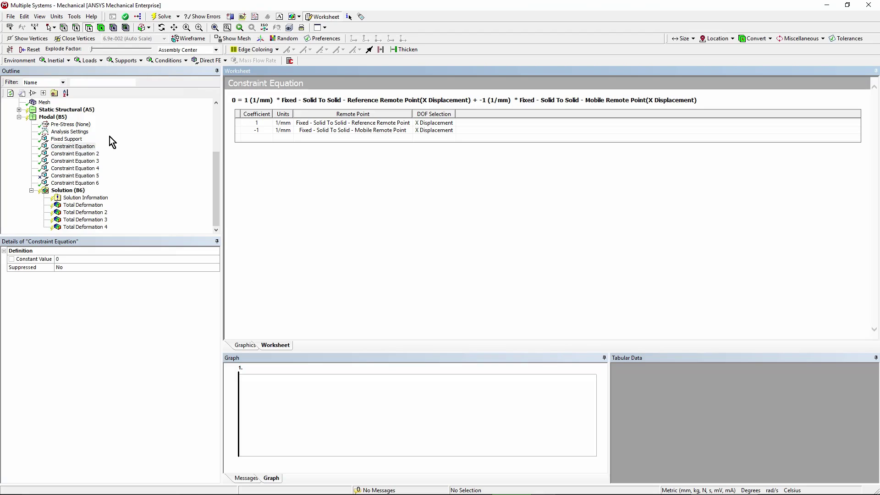
Review the coefficients, remote points and DOF selections of Constraint Equations 2 to 6, ending with the suppressed Constraint Equation 5
{"action": "left_click", "coordinate": [75, 154]}
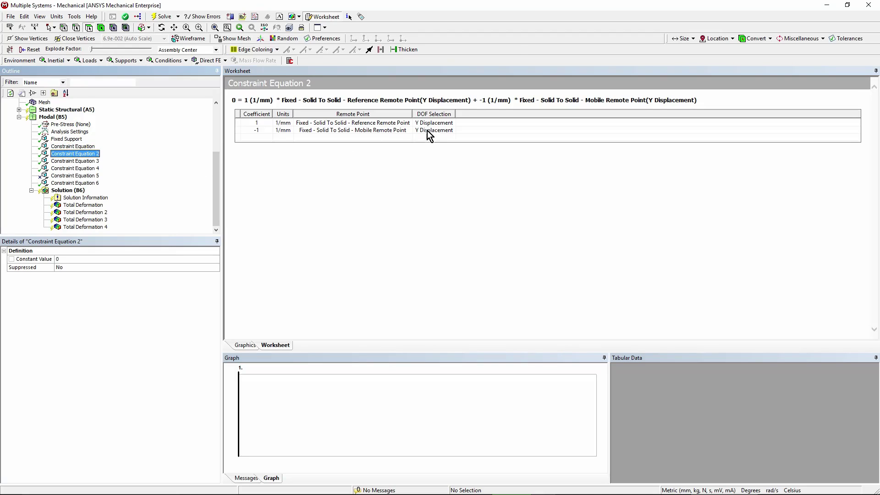
{"action": "left_click", "coordinate": [85, 162]}
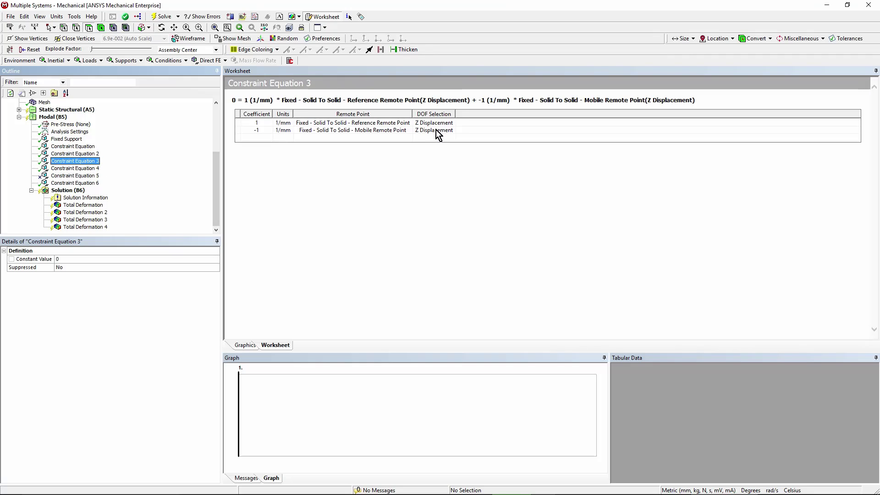
{"action": "left_click", "coordinate": [85, 169]}
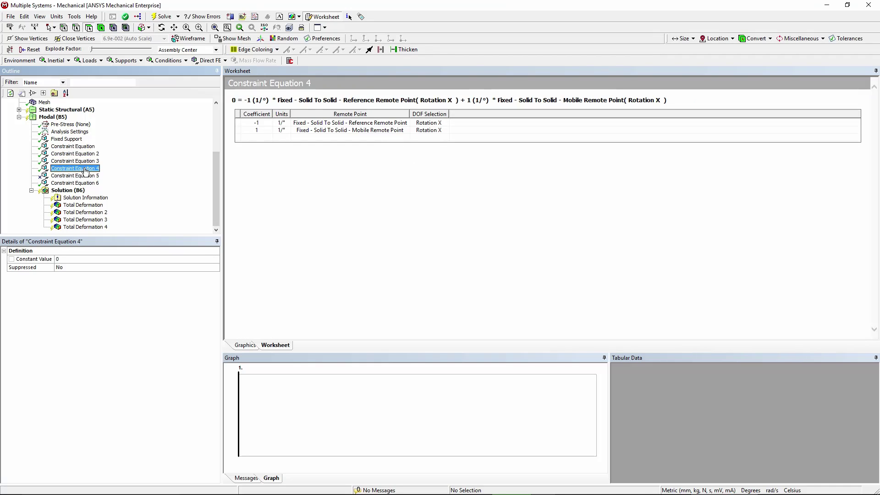
{"action": "left_click", "coordinate": [83, 177]}
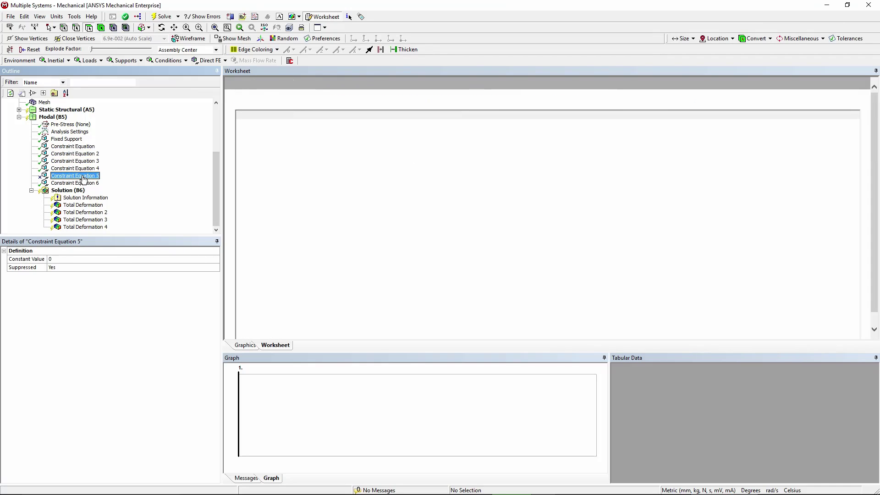
{"action": "left_click", "coordinate": [83, 183]}
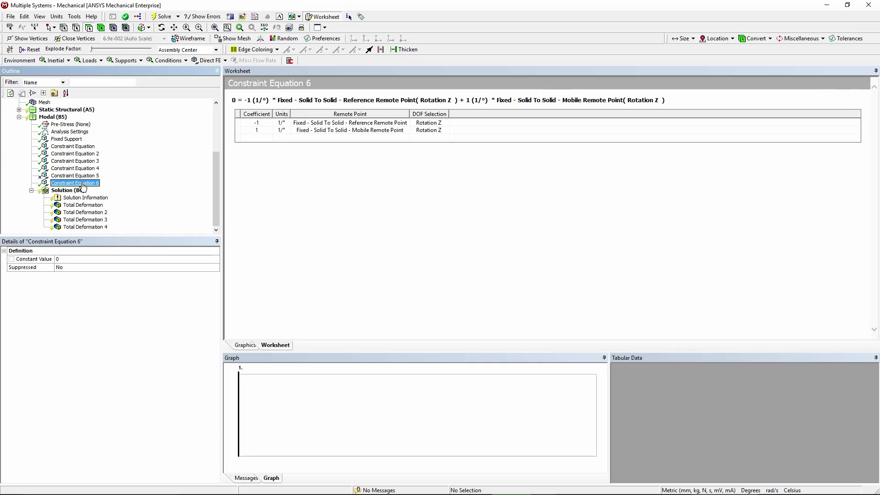
{"action": "left_click", "coordinate": [79, 177]}
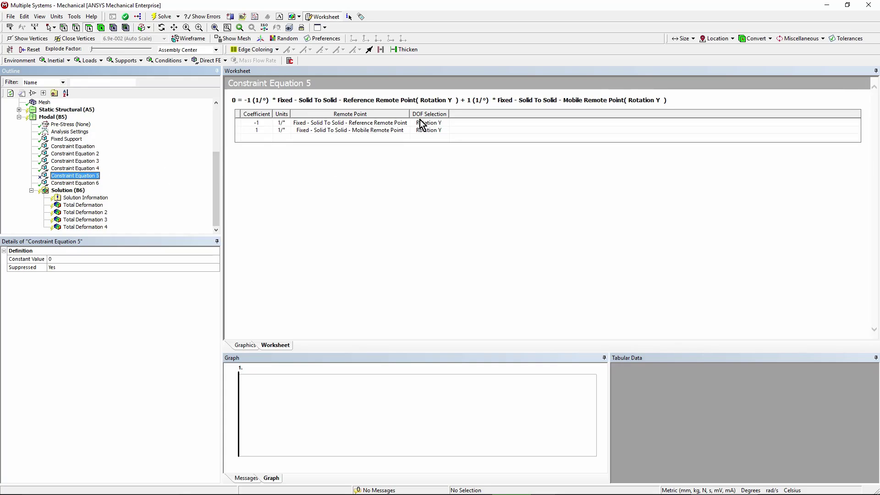
Examine the remote points on the blocks and the orientation of the reference coordinate system's axes between them
{"action": "left_click_drag", "start_coordinate": [215, 201], "coordinate": [218, 150]}
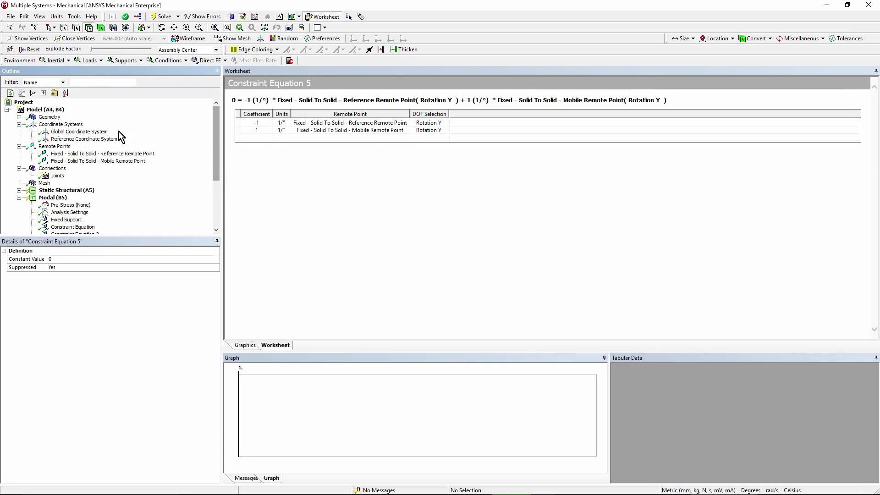
{"action": "left_click", "coordinate": [63, 149]}
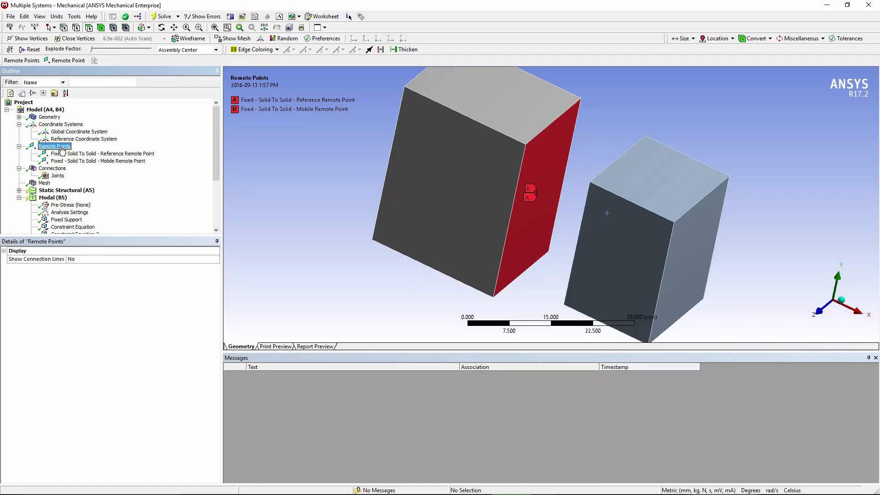
{"action": "middle_click_drag", "start_coordinate": [538, 272], "coordinate": [504, 257]}
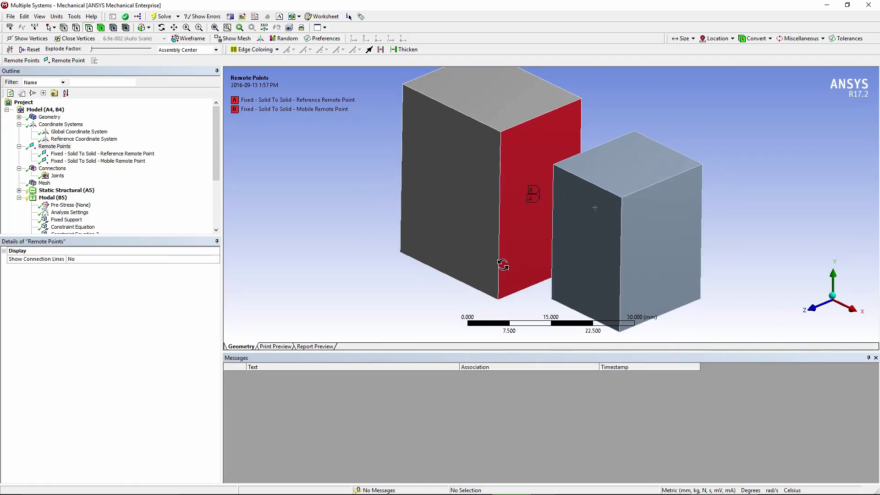
{"action": "left_click", "coordinate": [83, 139]}
{"action": "middle_click_drag", "start_coordinate": [434, 229], "coordinate": [524, 206]}
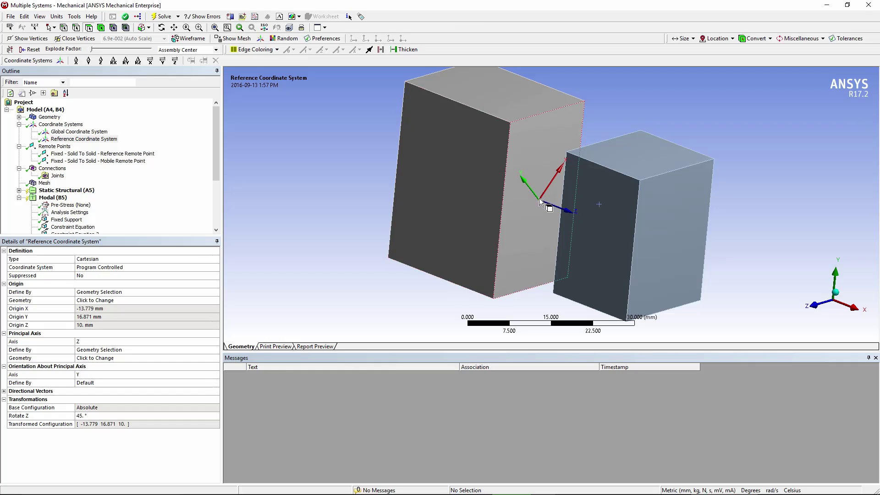
{"action": "middle_click_drag", "start_coordinate": [540, 206], "coordinate": [642, 247]}
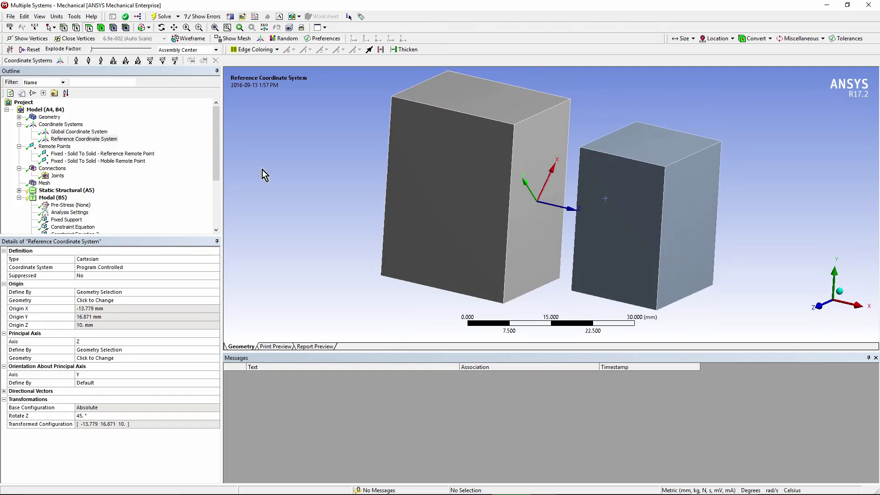
Check the joints group under the connections and the modal analysis settings
{"action": "left_click_drag", "start_coordinate": [216, 149], "coordinate": [219, 169]}
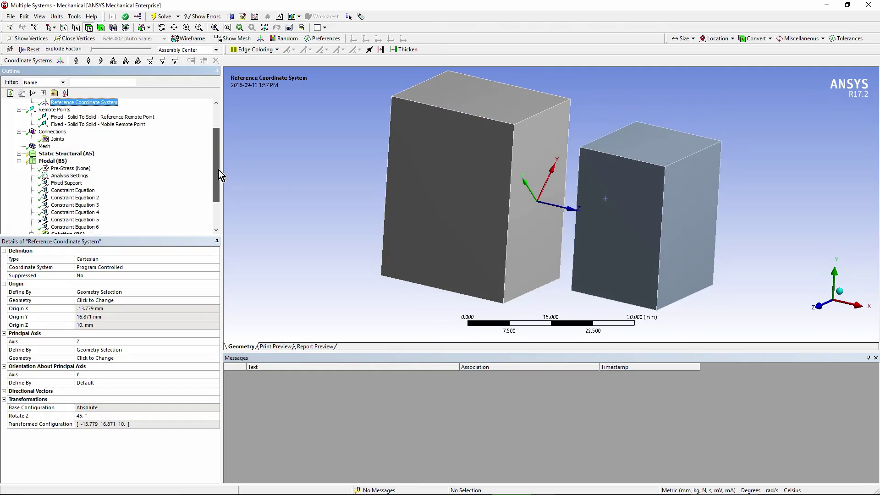
{"action": "left_click", "coordinate": [57, 140]}
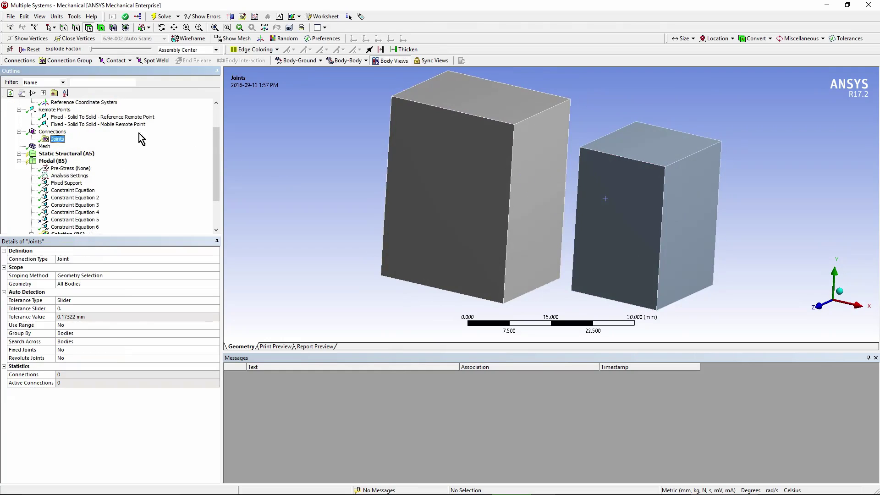
{"action": "left_click", "coordinate": [75, 176]}
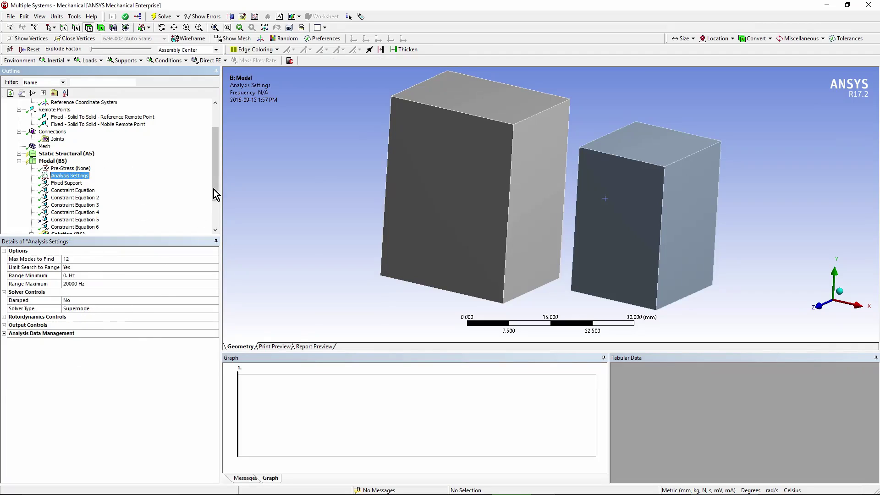
Solve the modal analysis
{"action": "scroll", "coordinate": [216, 189], "scroll_direction": "down", "scroll_amount": 2}
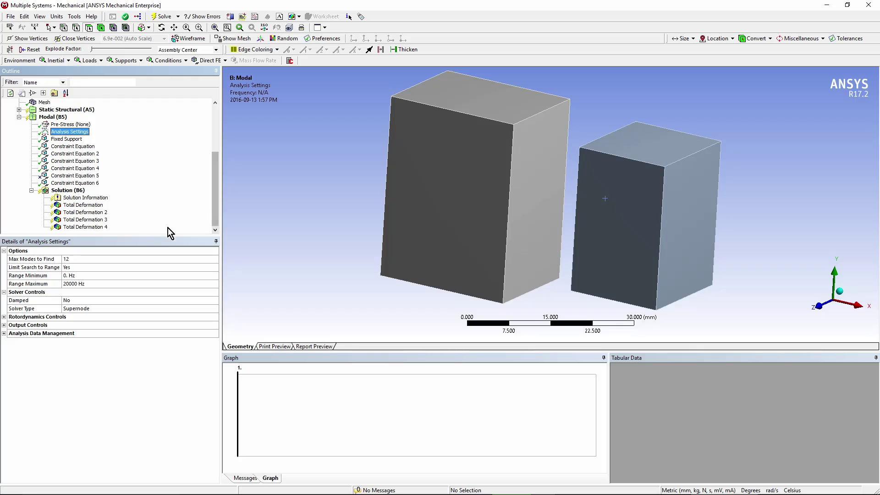
{"action": "left_click", "coordinate": [65, 191]}
{"action": "right_click", "coordinate": [64, 191]}
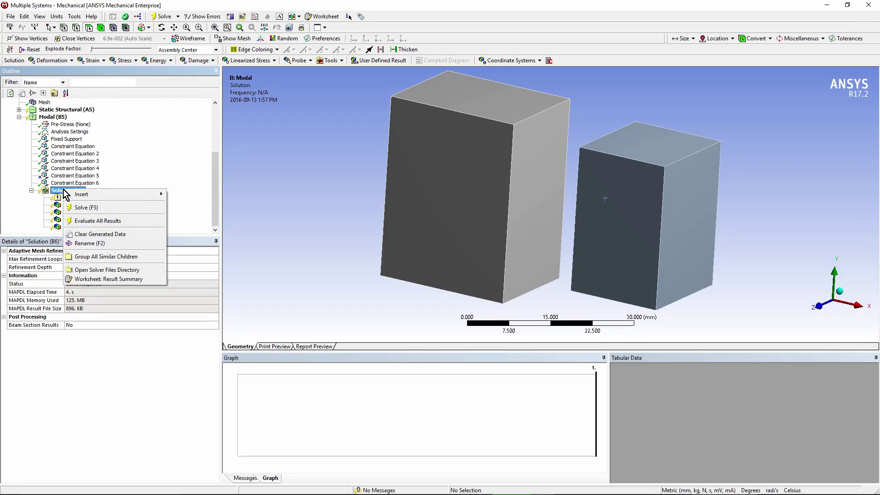
{"action": "left_click", "coordinate": [84, 210]}
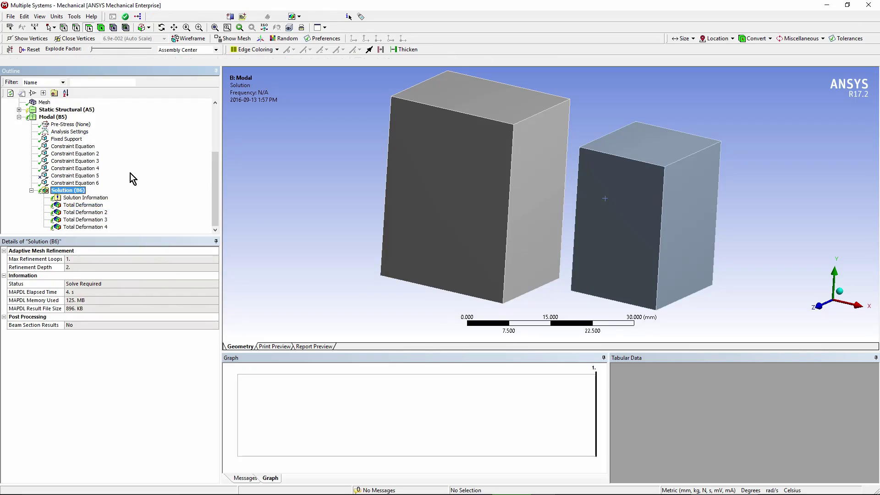
Read the modal solver output down to the list of natural frequencies from the Supernode eigensolver
{"action": "left_click", "coordinate": [73, 198]}
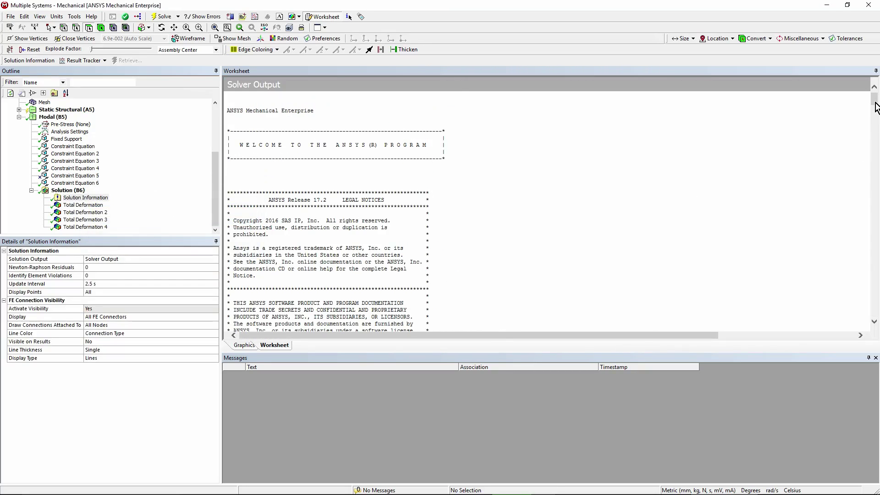
{"action": "left_click_drag", "start_coordinate": [875, 107], "coordinate": [877, 226]}
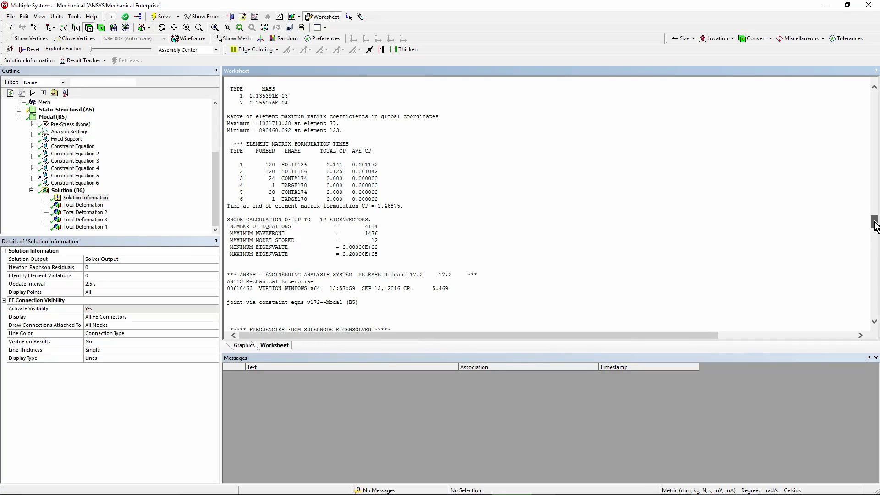
{"action": "scroll", "coordinate": [875, 226], "scroll_direction": "down", "scroll_amount": 4}
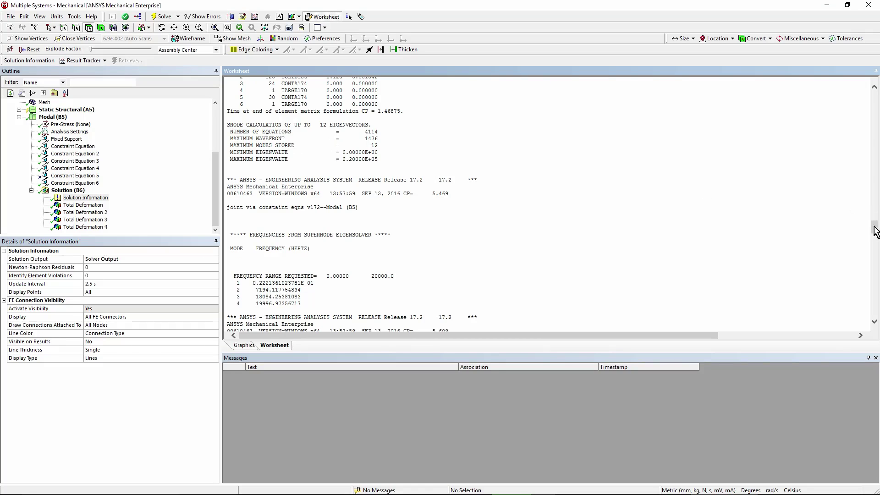
{"action": "left_click_drag", "start_coordinate": [874, 227], "coordinate": [874, 228]}
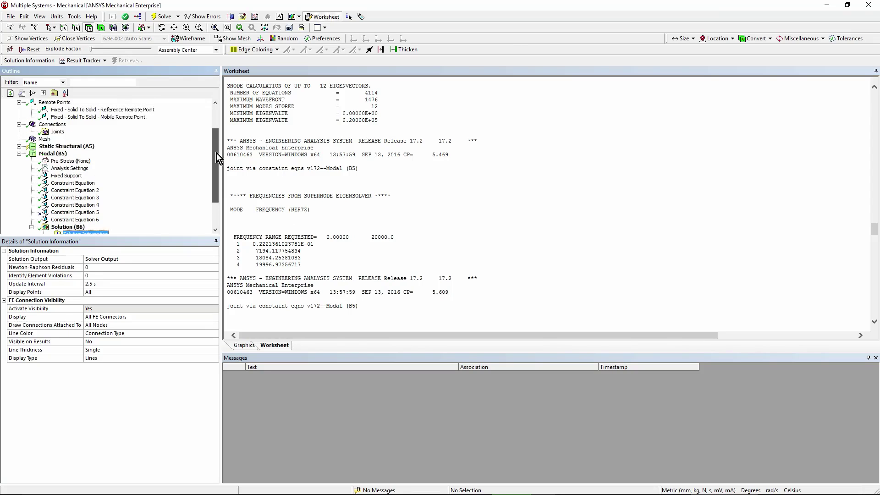
Display the mesh of the two blocks and examine its element size from another angle
{"action": "scroll", "coordinate": [217, 154], "scroll_direction": "up", "scroll_amount": 3}
{"action": "left_click", "coordinate": [48, 161]}
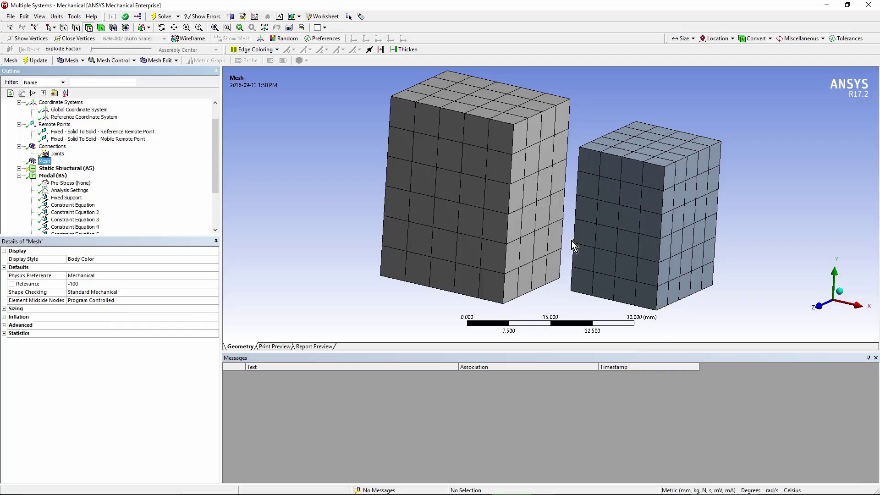
{"action": "middle_click_drag", "start_coordinate": [570, 245], "coordinate": [523, 260]}
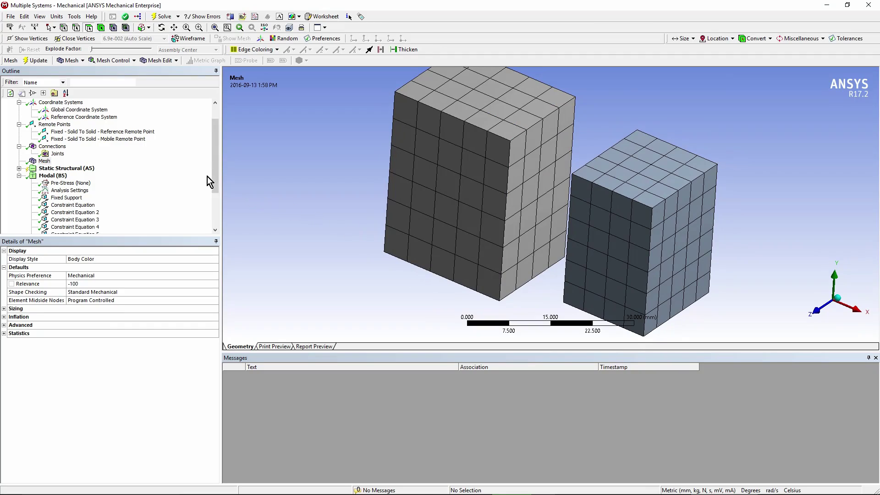
Show the first mode's total deformation with both blocks in view, set the result scale to 3.3e-002 (Auto Scale) and start its animation
{"action": "left_click_drag", "start_coordinate": [215, 177], "coordinate": [218, 227]}
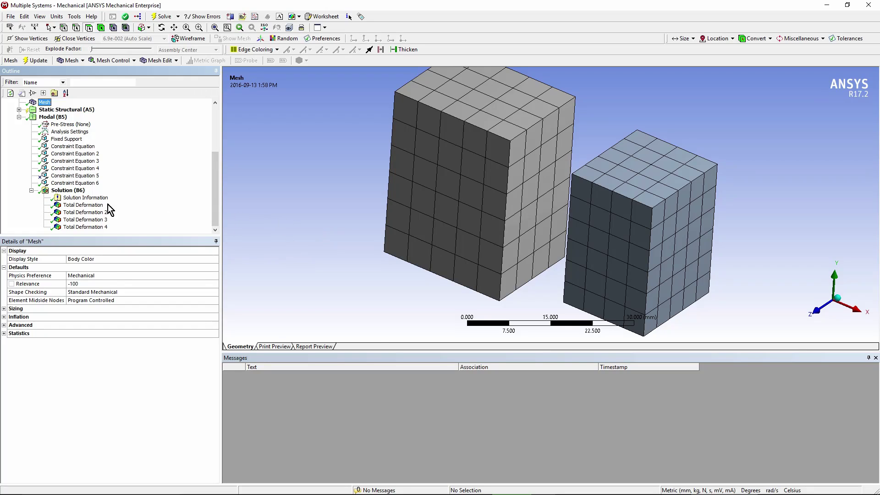
{"action": "left_click", "coordinate": [88, 199]}
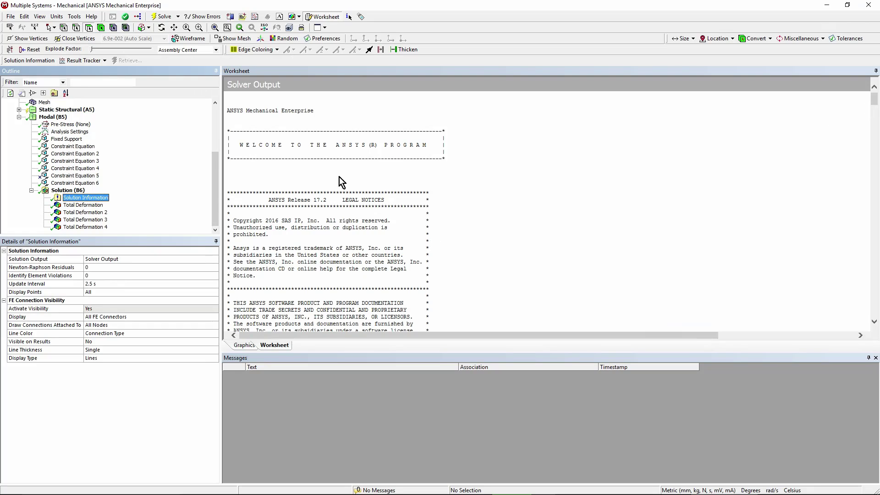
{"action": "left_click", "coordinate": [92, 205]}
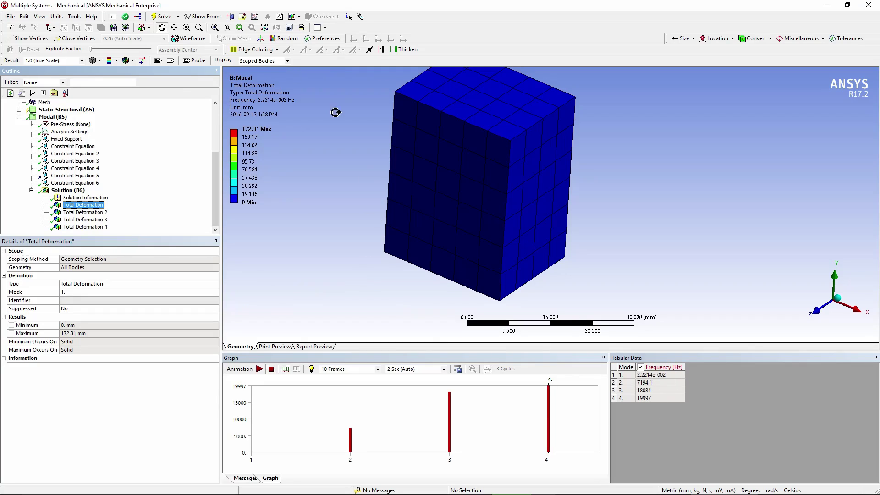
{"action": "left_click", "coordinate": [214, 27]}
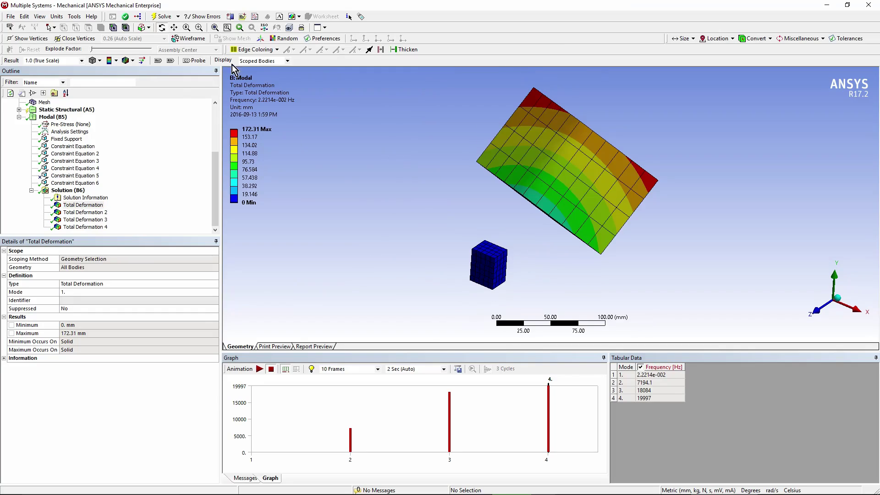
{"action": "left_click", "coordinate": [82, 61]}
{"action": "left_click", "coordinate": [65, 88]}
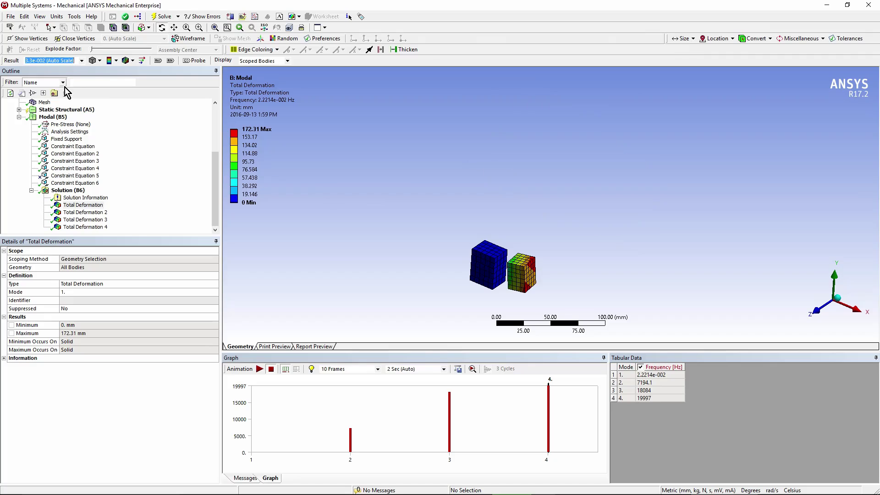
{"action": "right_click_drag", "start_coordinate": [436, 221], "coordinate": [574, 310]}
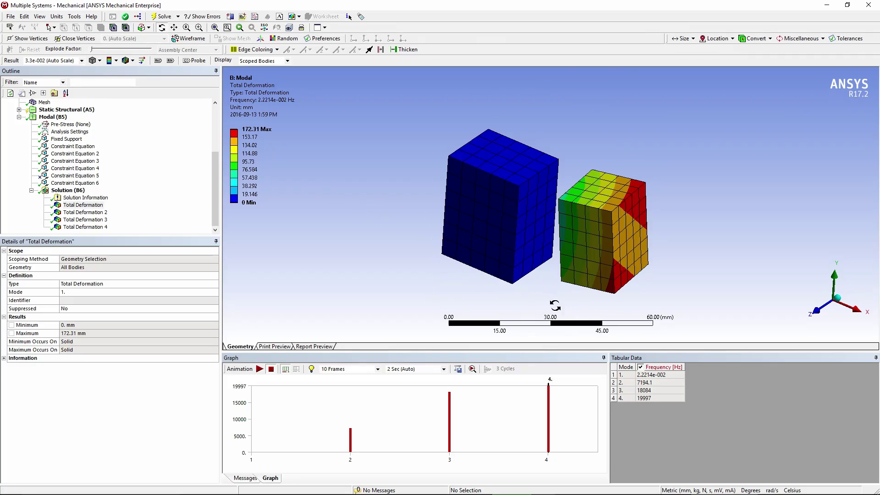
{"action": "left_click", "coordinate": [259, 370]}
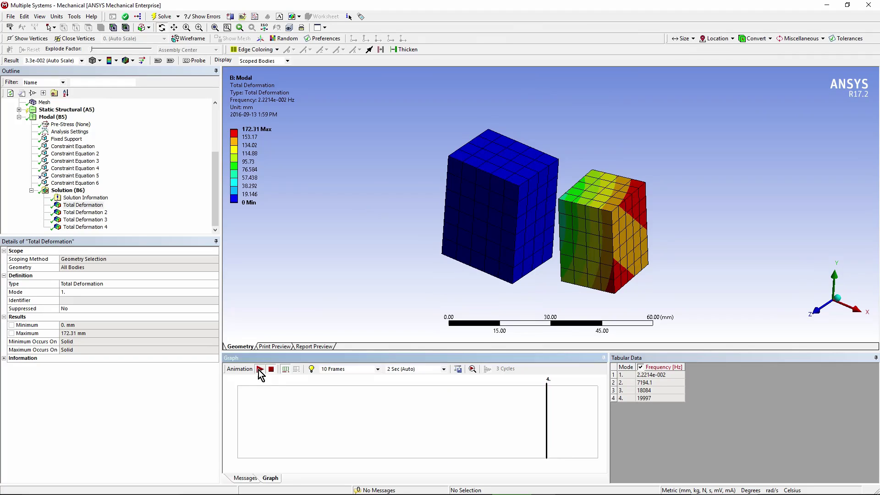
Examine the first mode's animated rotation from another angle and compare it with the Reference Coordinate System
{"action": "left_click_drag", "start_coordinate": [675, 319], "coordinate": [505, 291]}
{"action": "left_click_drag", "start_coordinate": [213, 183], "coordinate": [213, 137]}
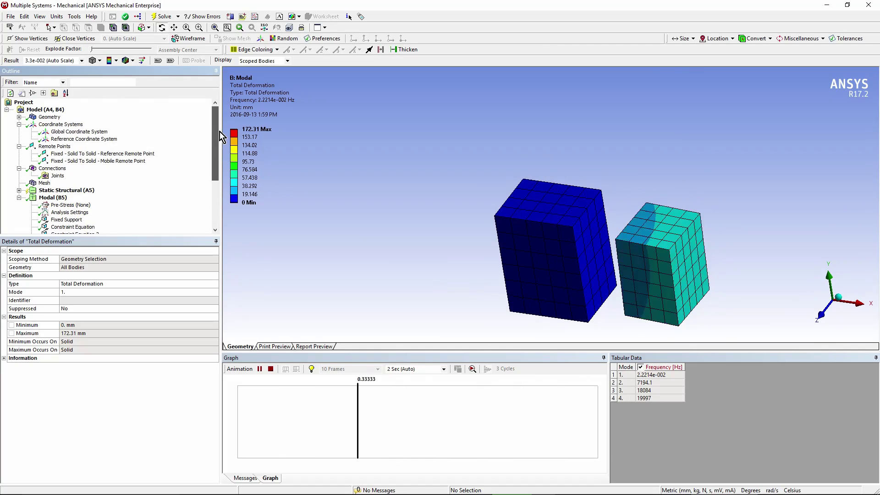
{"action": "left_click", "coordinate": [100, 138]}
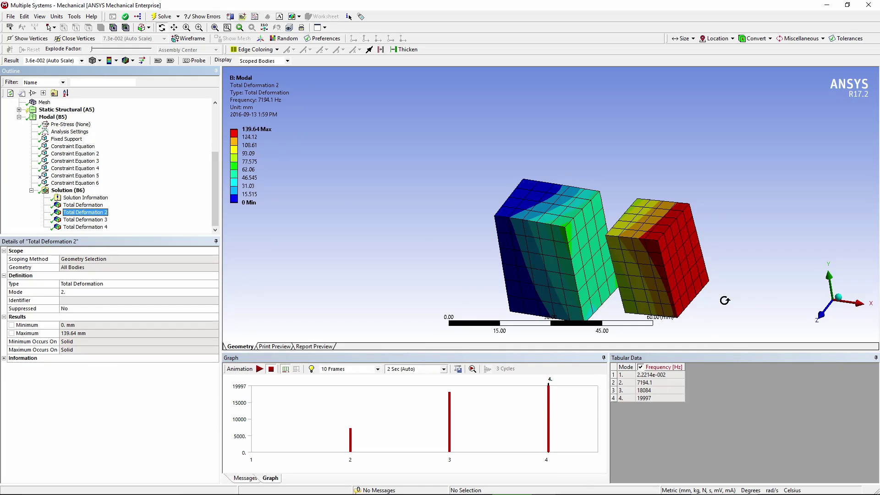
Play the animation of the second mode's total deformation, and stop it after viewing the motion
{"action": "mouse_move", "coordinate": [742, 301]}
{"action": "left_mouse_down"}
{"action": "mouse_move", "coordinate": [754, 303]}
{"action": "mouse_move", "coordinate": [703, 282]}
{"action": "left_mouse_up"}
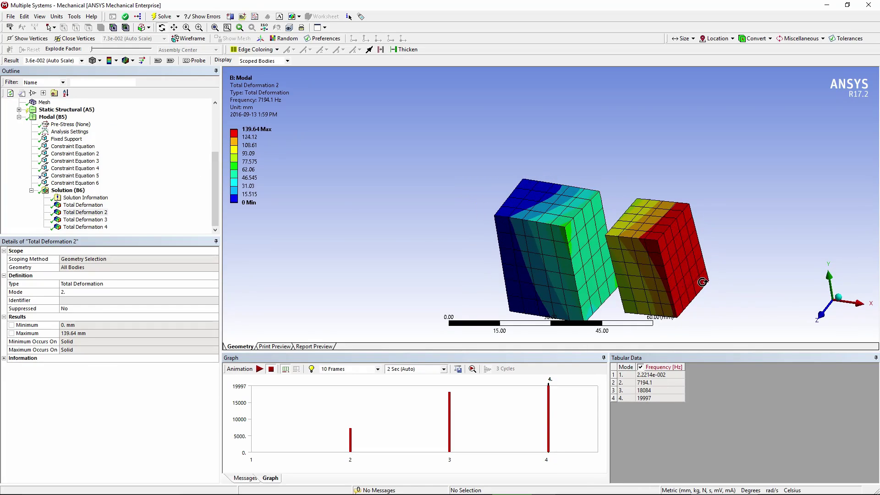
{"action": "left_click", "coordinate": [259, 369]}
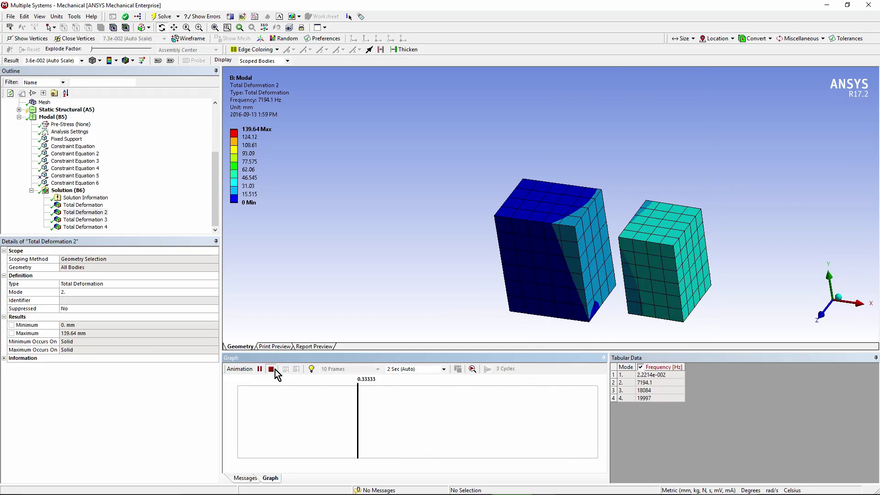
{"action": "left_click", "coordinate": [270, 369]}
Show the third mode's total deformation, play its animation and stop it after viewing the motion
{"action": "left_click", "coordinate": [85, 220]}
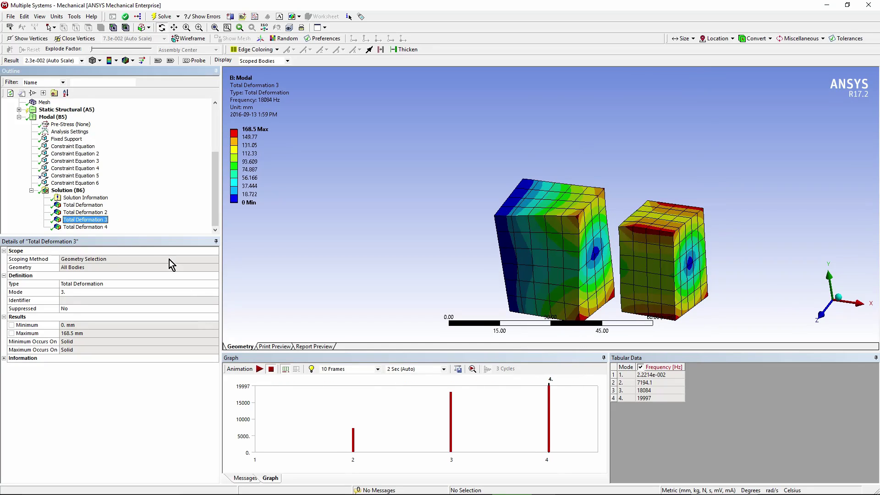
{"action": "left_click", "coordinate": [259, 369]}
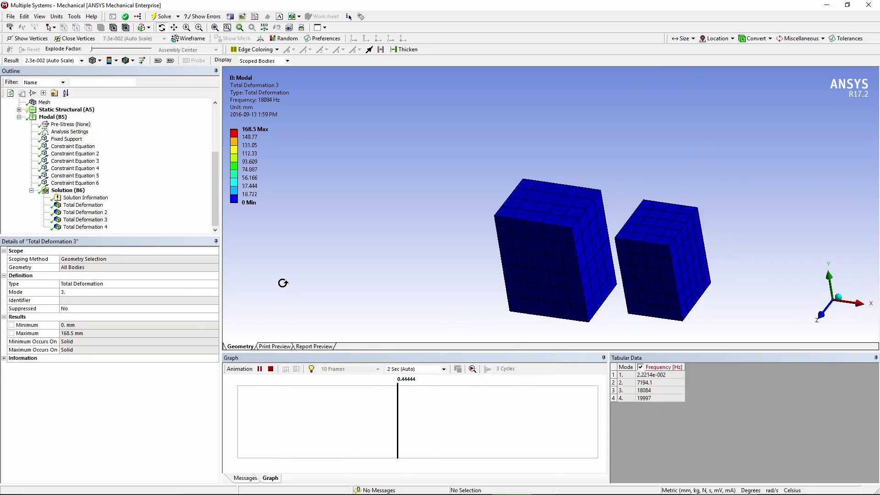
{"action": "left_click", "coordinate": [271, 368]}
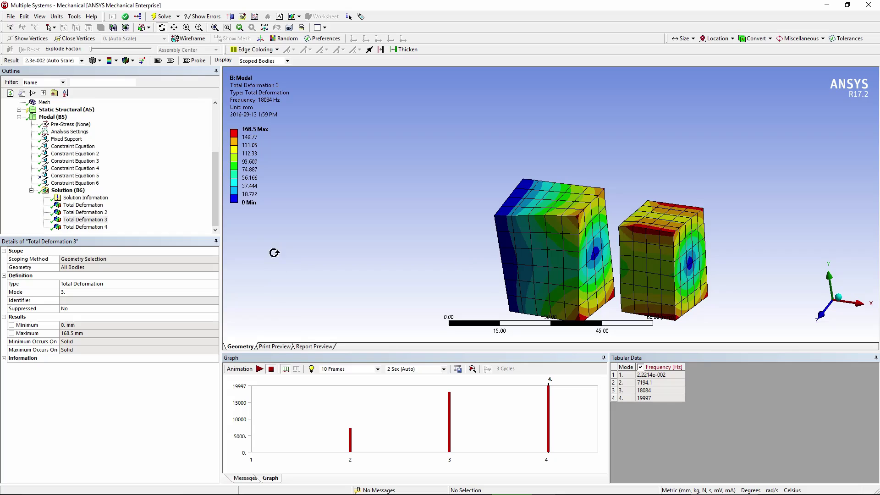
Review the modal analysis's six constraint equations together and inspect the Joints group under Connections
{"action": "left_click", "coordinate": [84, 146]}
{"action": "left_click", "coordinate": [75, 183], "text": "shift"}
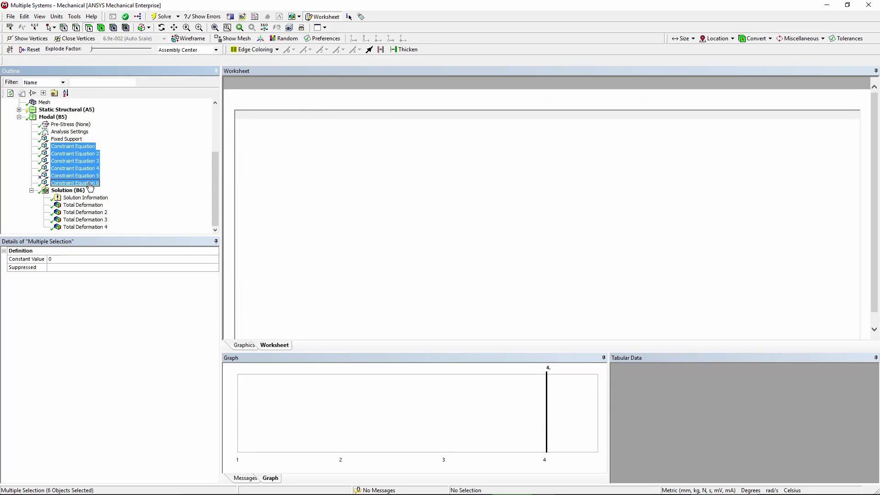
{"action": "left_click_drag", "start_coordinate": [219, 196], "coordinate": [221, 128]}
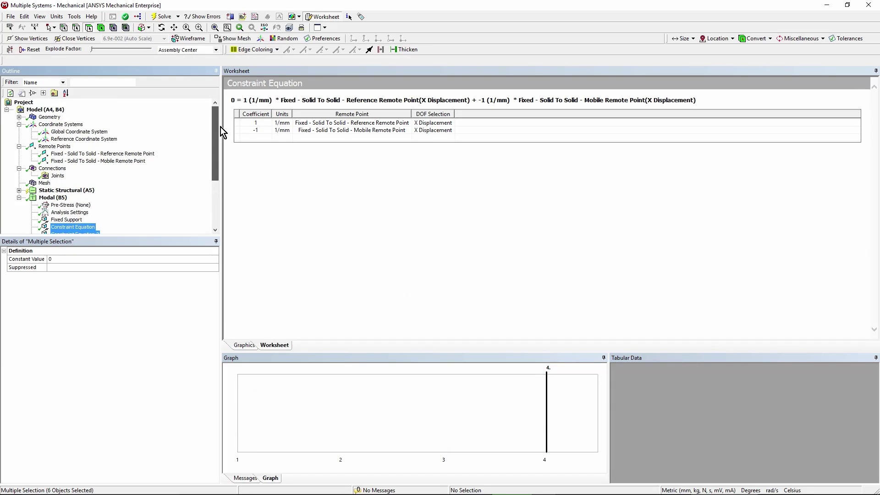
{"action": "left_click", "coordinate": [57, 177]}
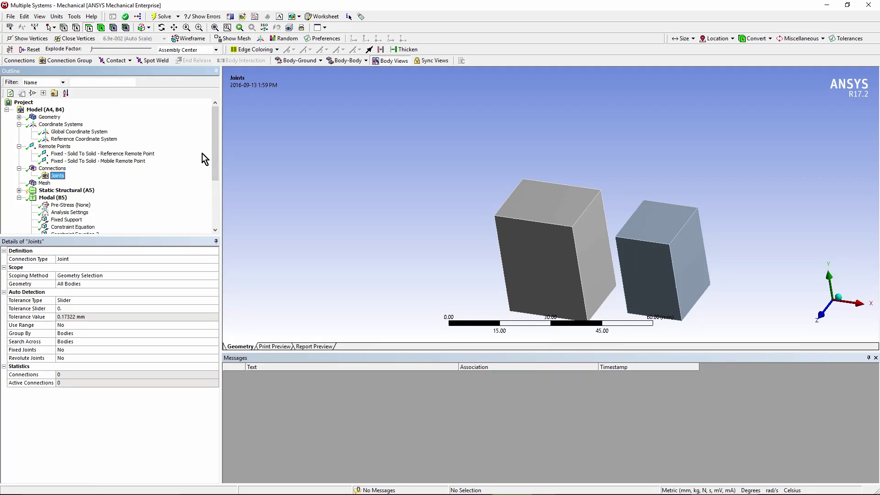
Inspect the suppressed Rotation Y constraint equation and the Solver Type in the modal Analysis Settings
{"action": "left_click_drag", "start_coordinate": [213, 148], "coordinate": [216, 210]}
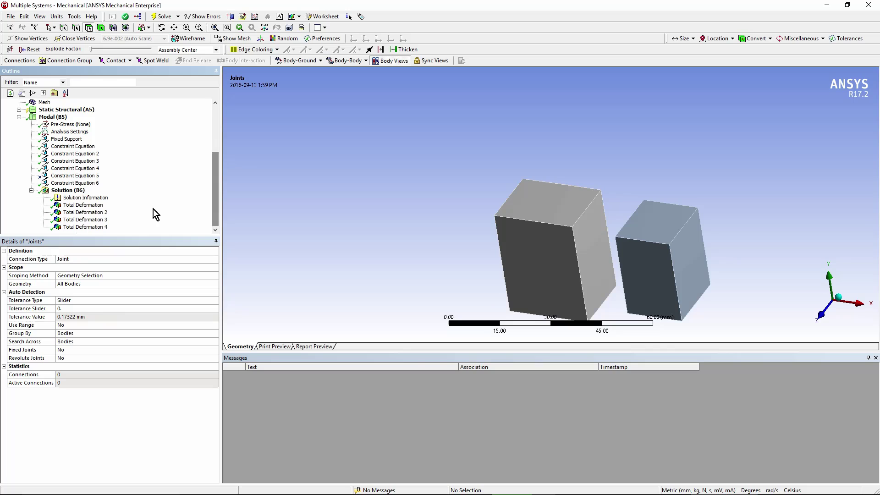
{"action": "left_click", "coordinate": [71, 176]}
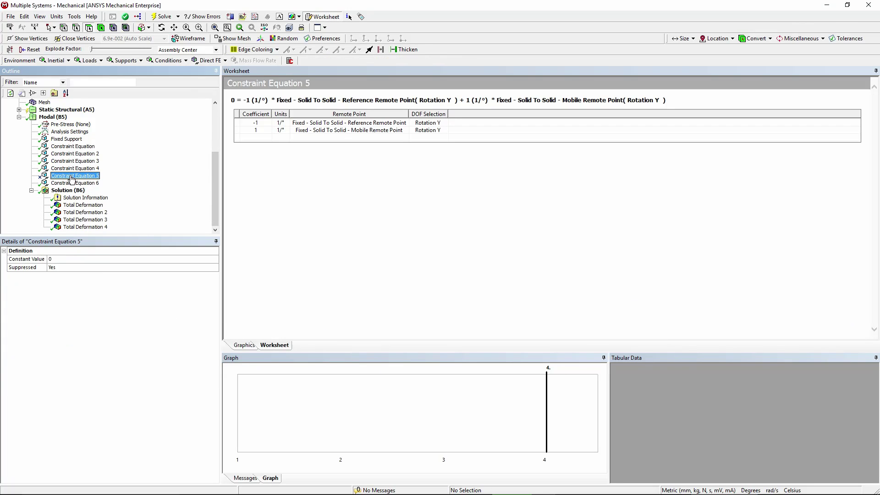
{"action": "left_click", "coordinate": [68, 133]}
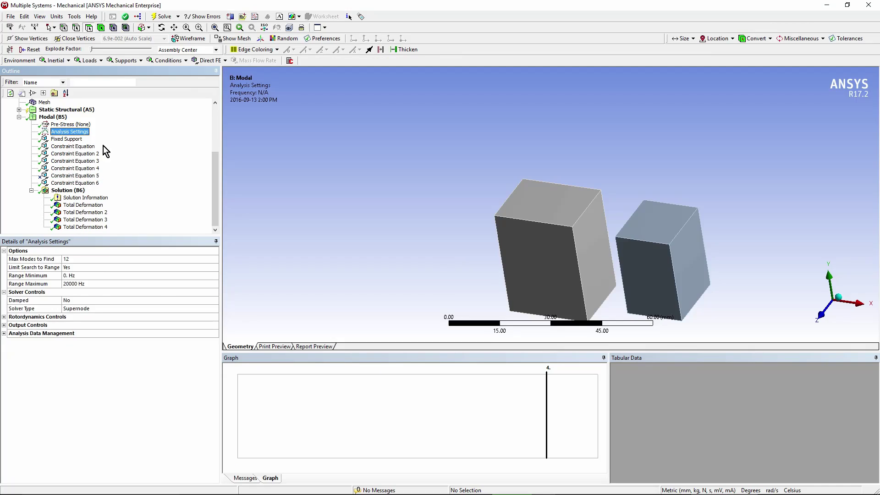
{"action": "left_click", "coordinate": [106, 311]}
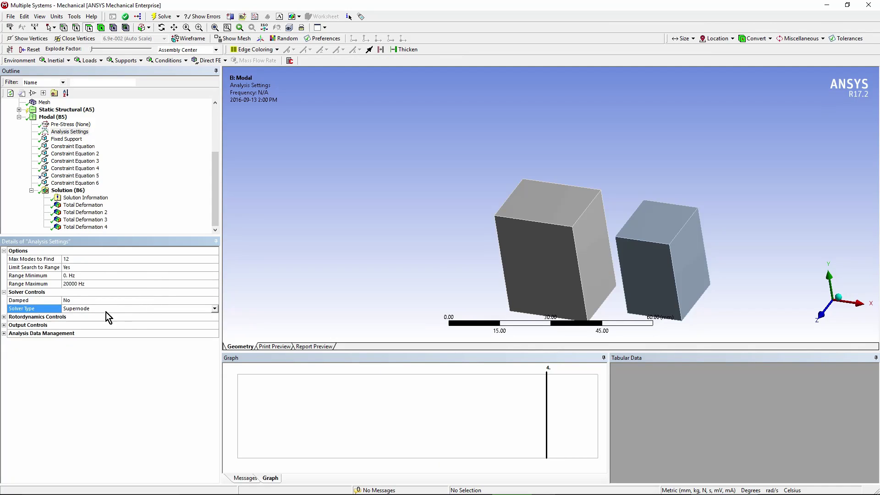